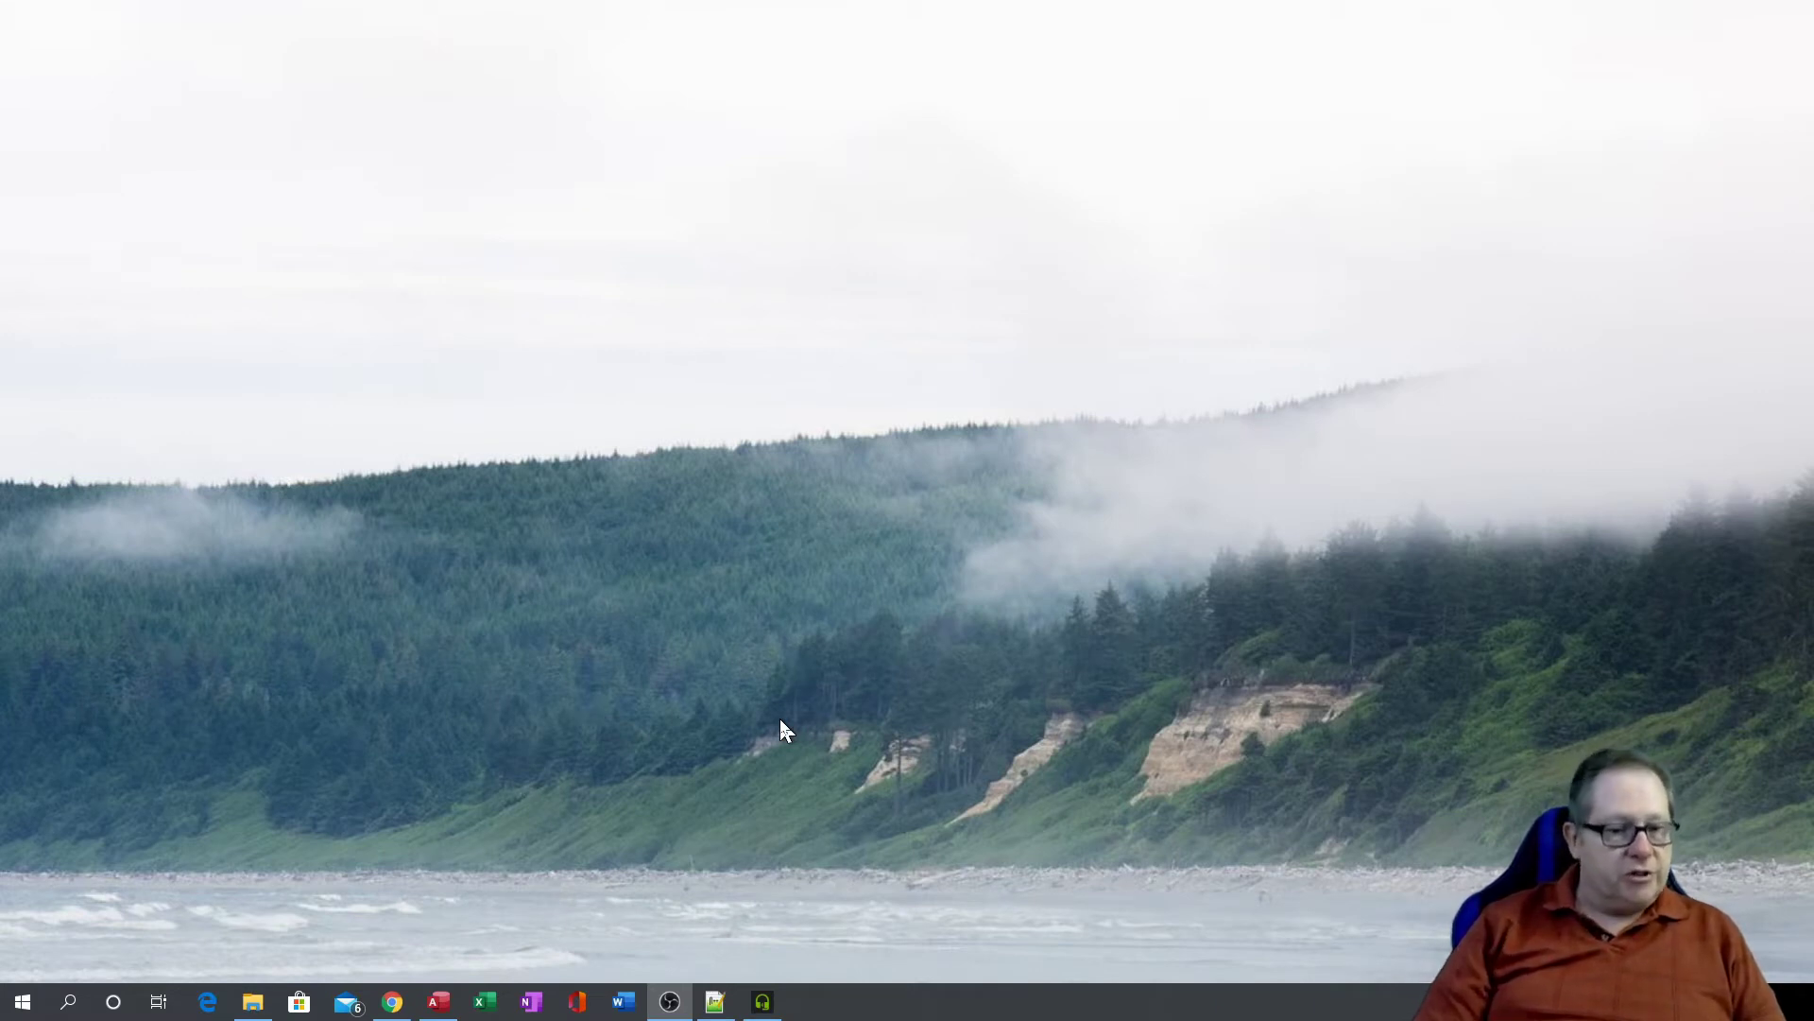
- Restore the Database1 window showing the Asset List form from the taskbar
click(435, 1006)
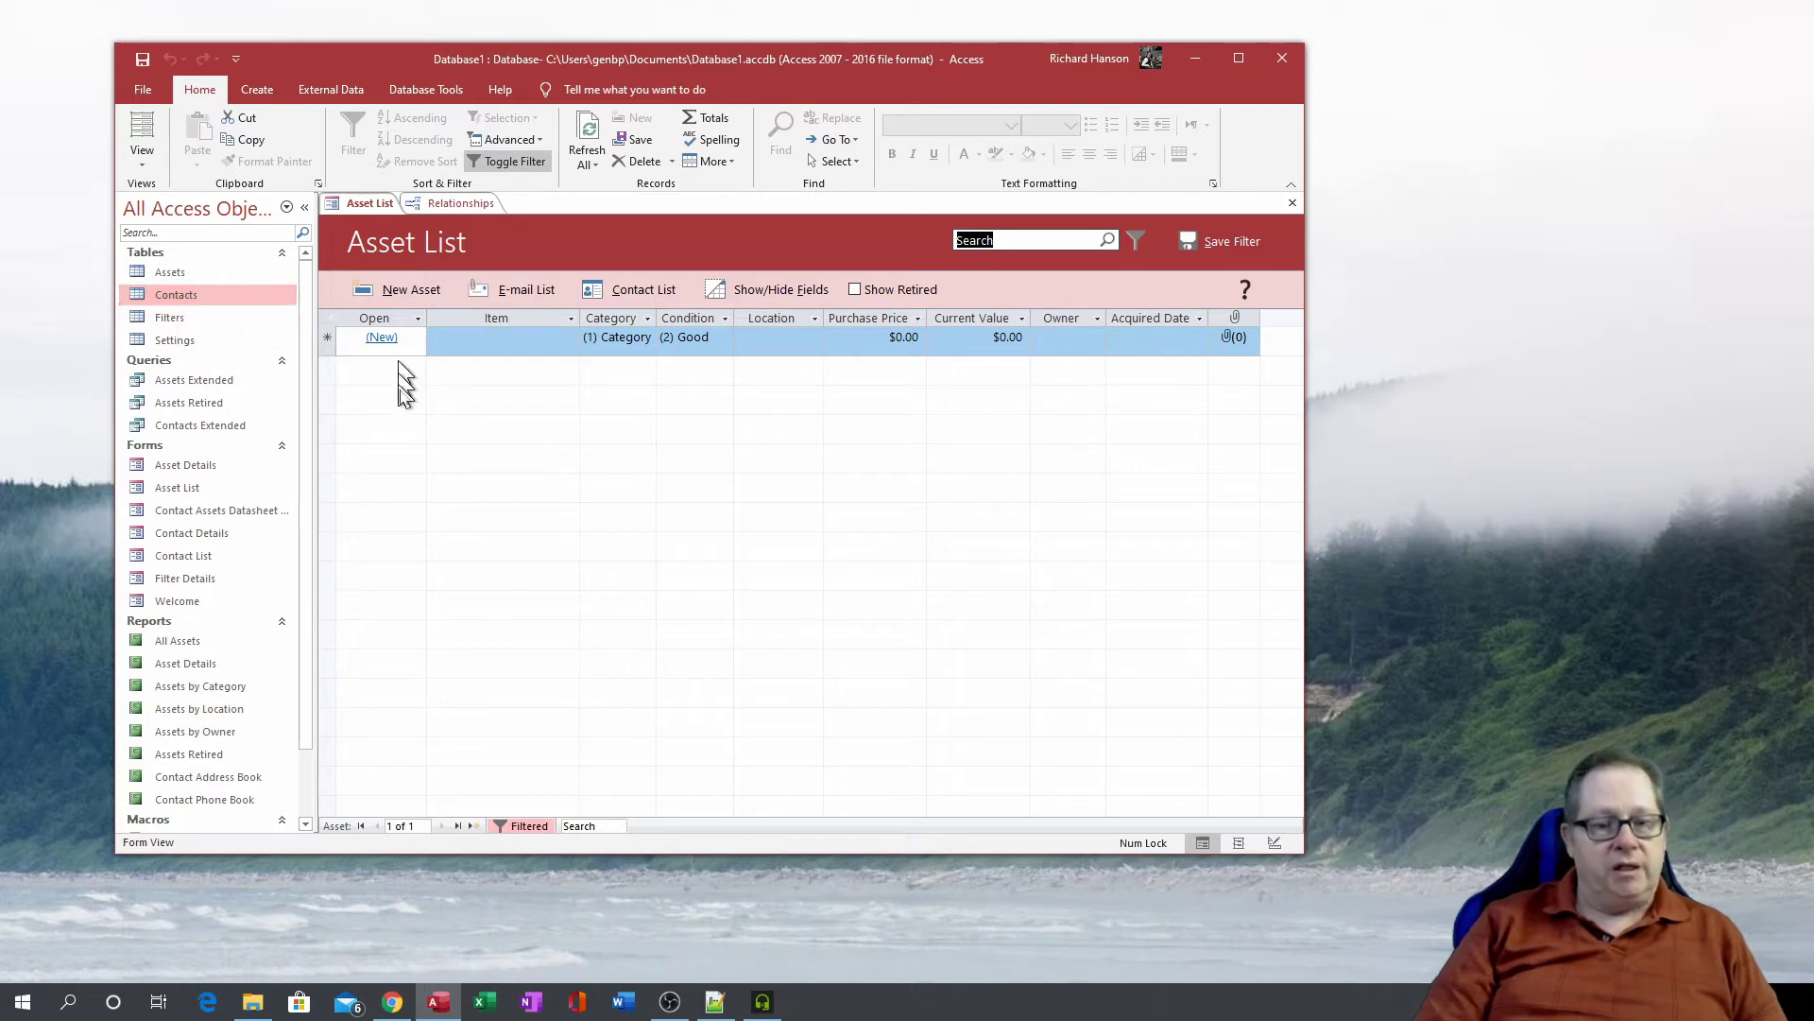
- Open the Chapter03 database from the Chapter 3 folder and open the tblAuthorBook_Complete table
click(265, 1000)
double_click(932, 427)
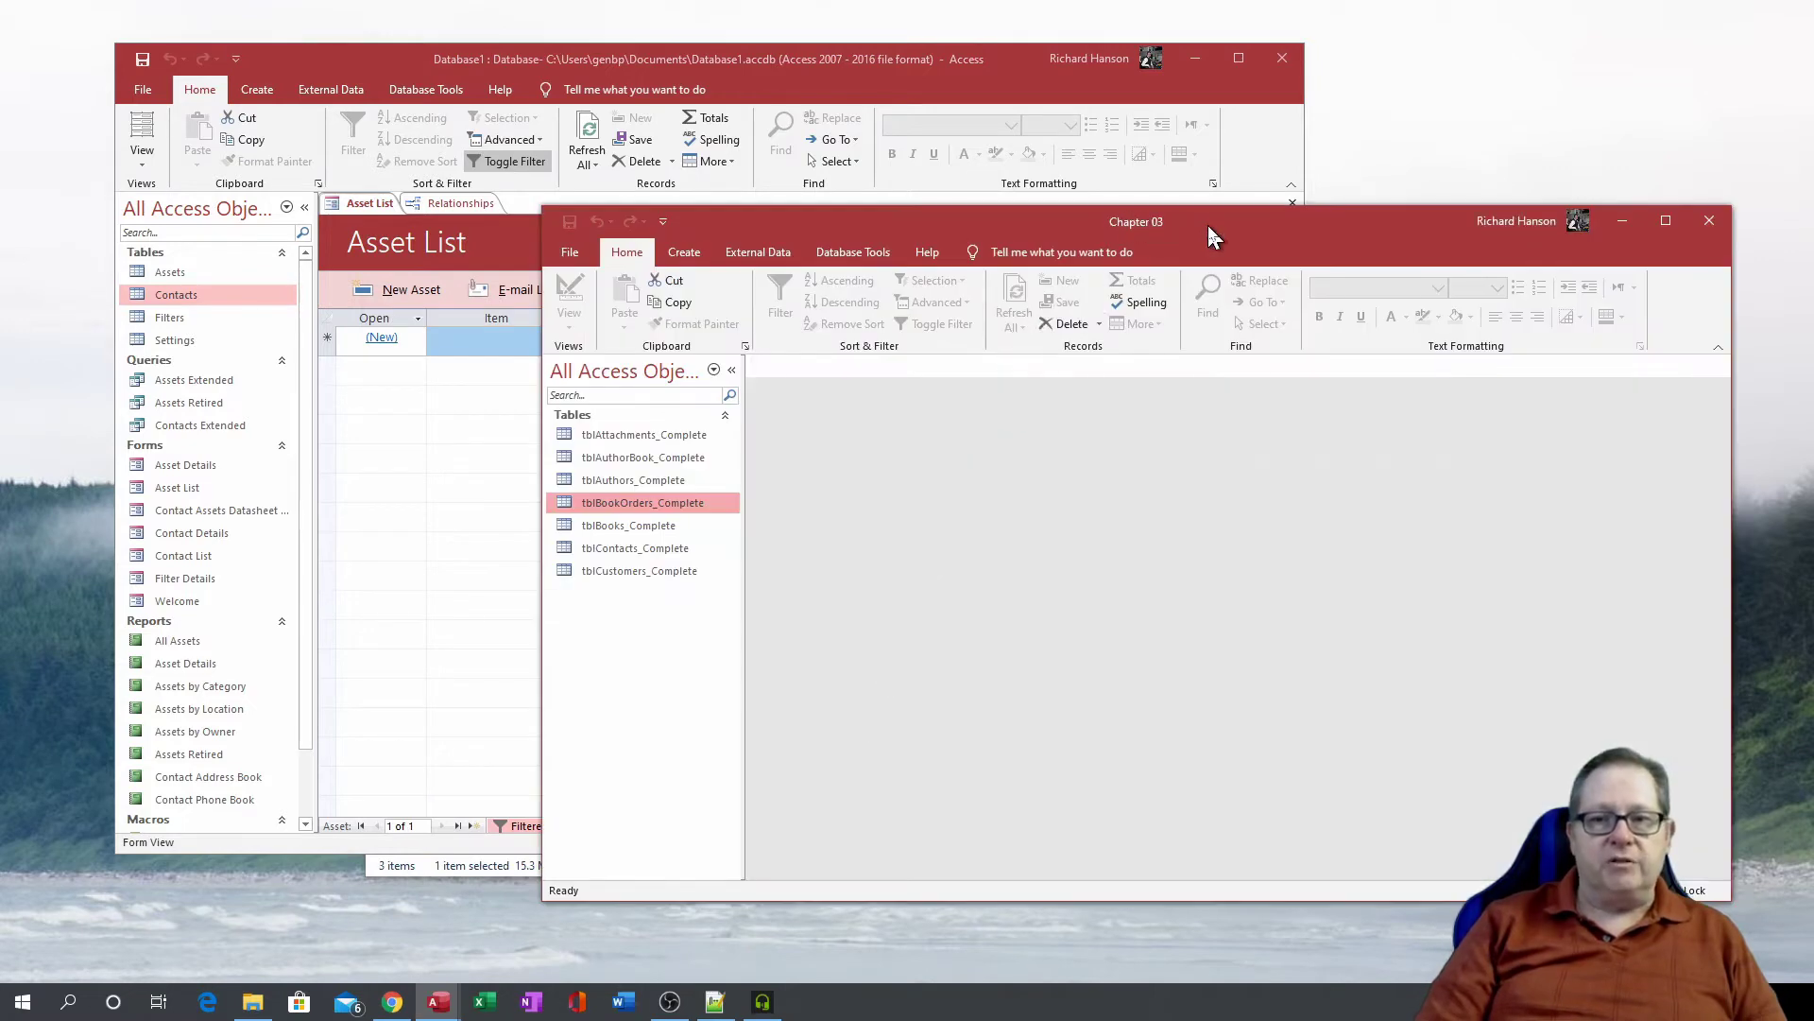
drag(1208, 225, 865, 85)
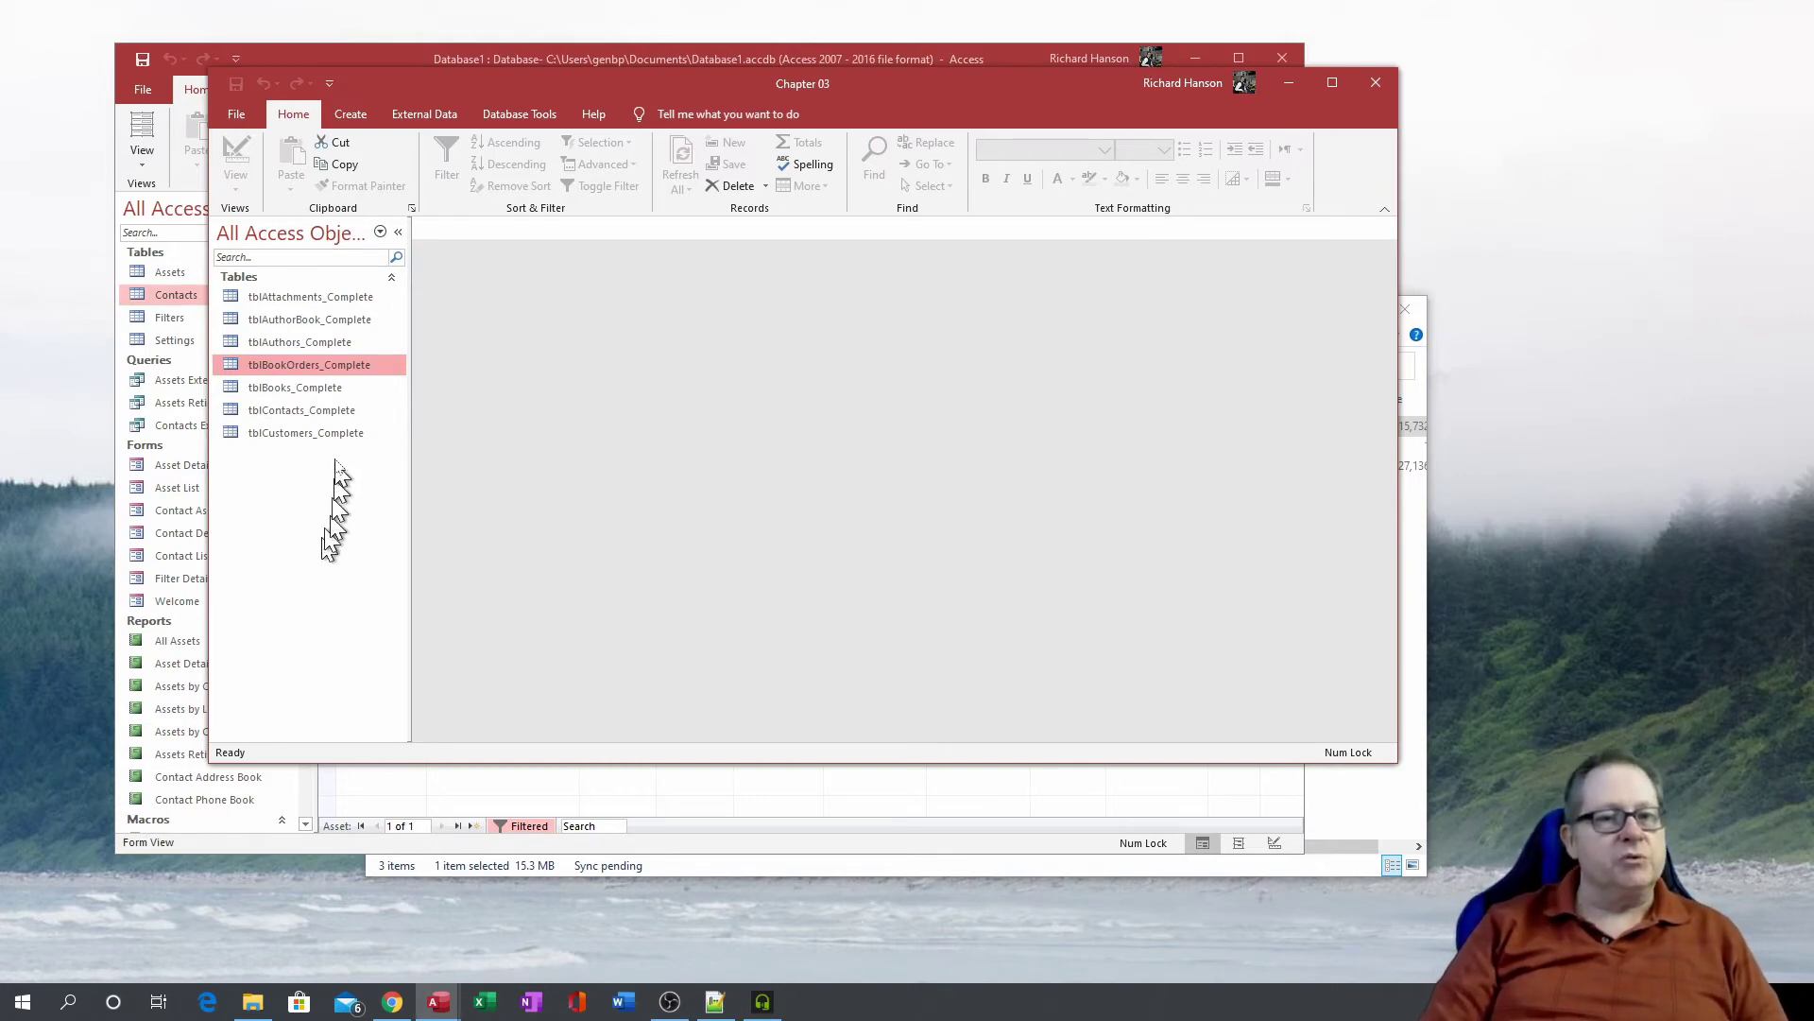
click(285, 321)
double_click(285, 326)
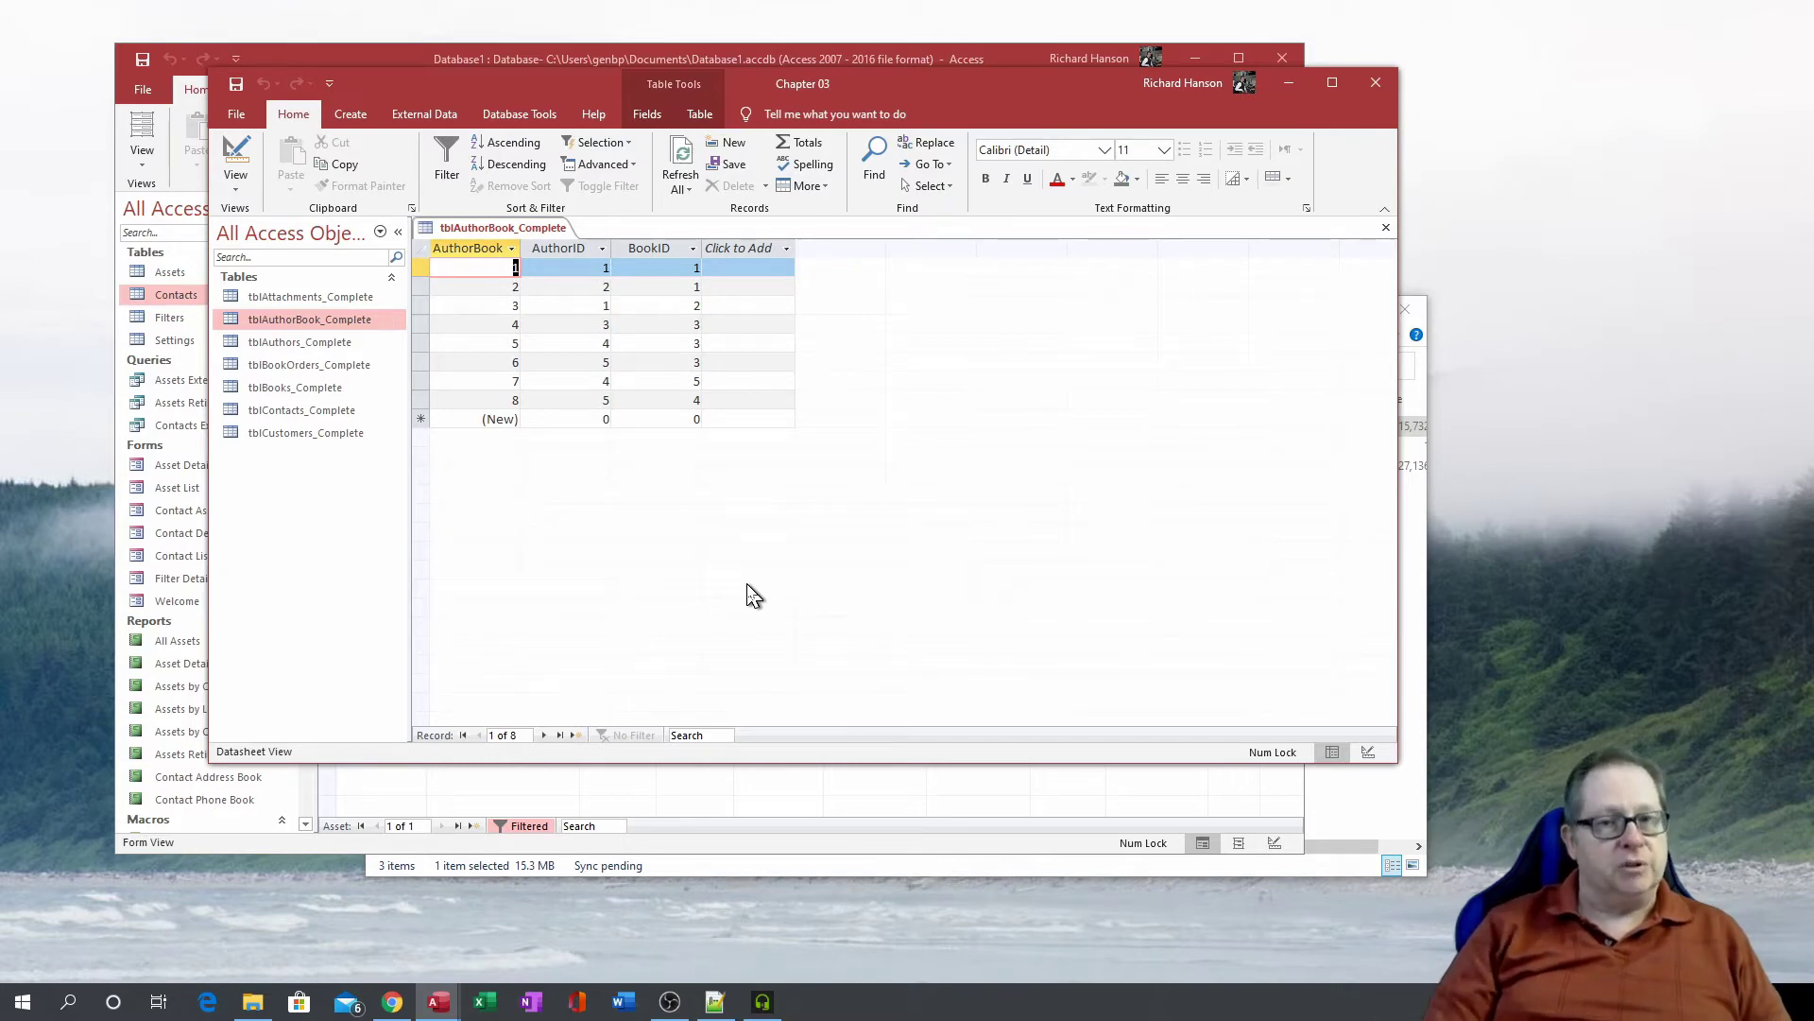
click(593, 267)
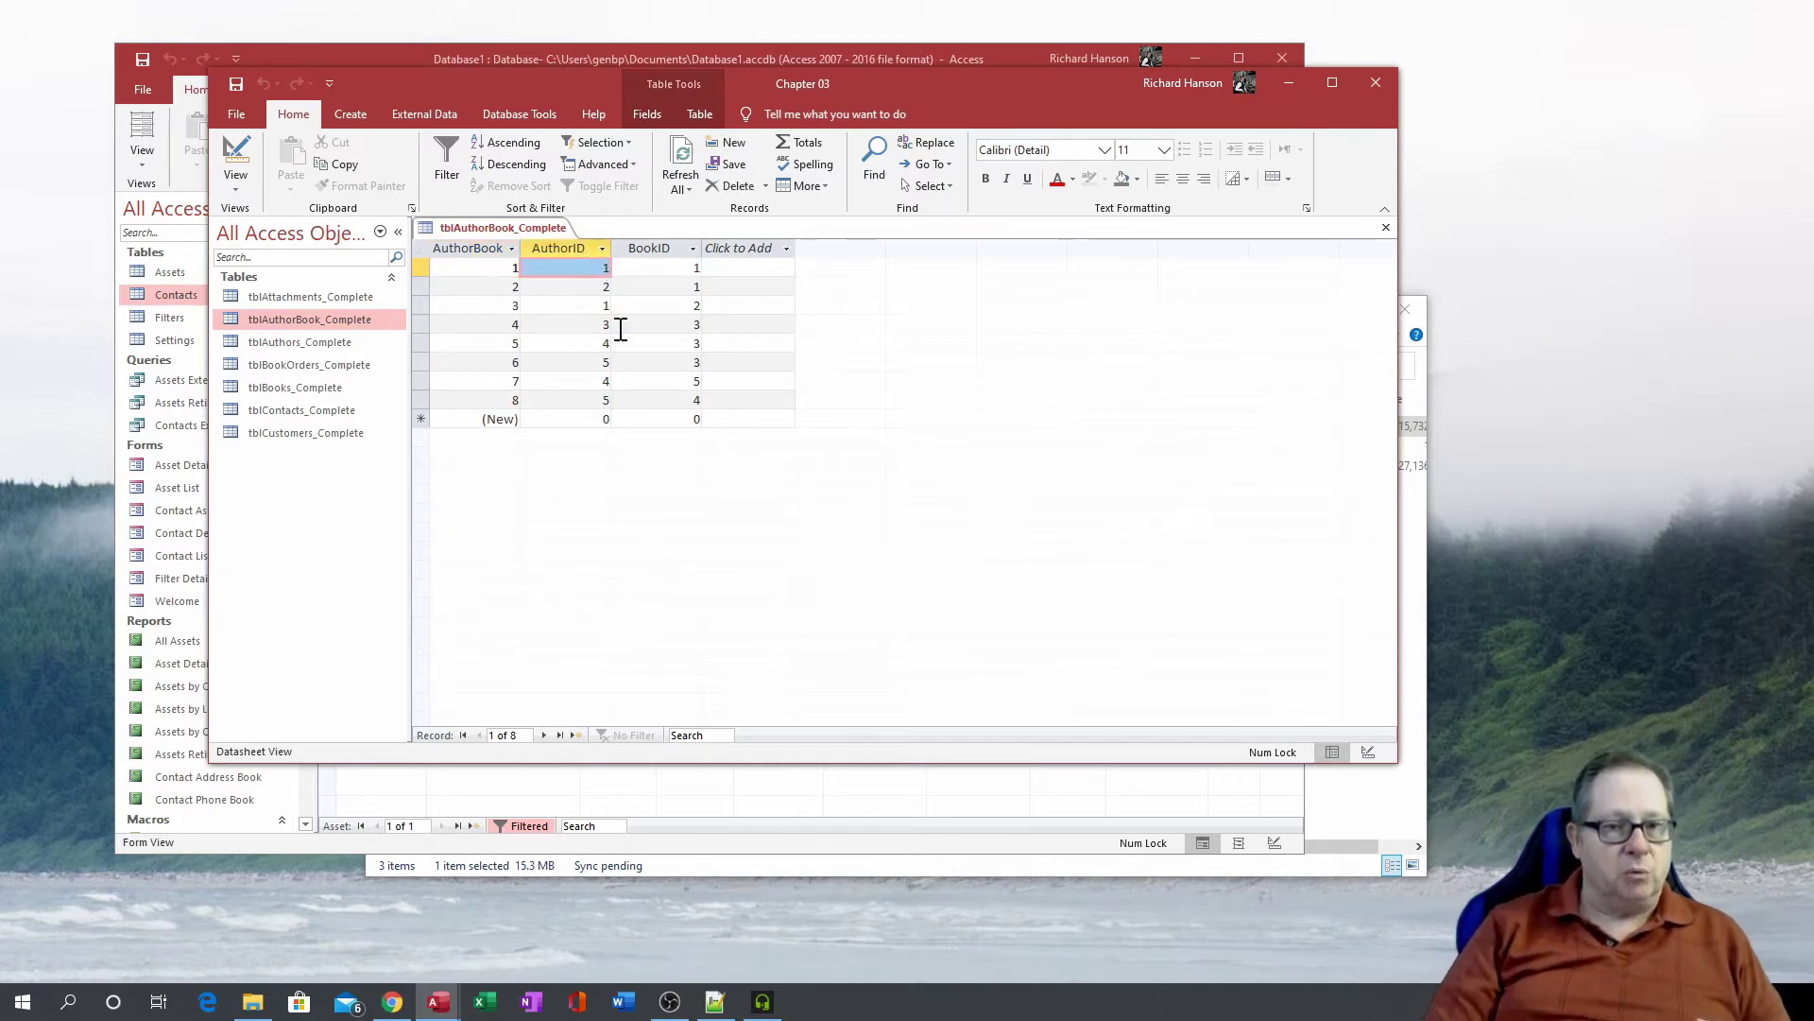
click(665, 270)
click(667, 285)
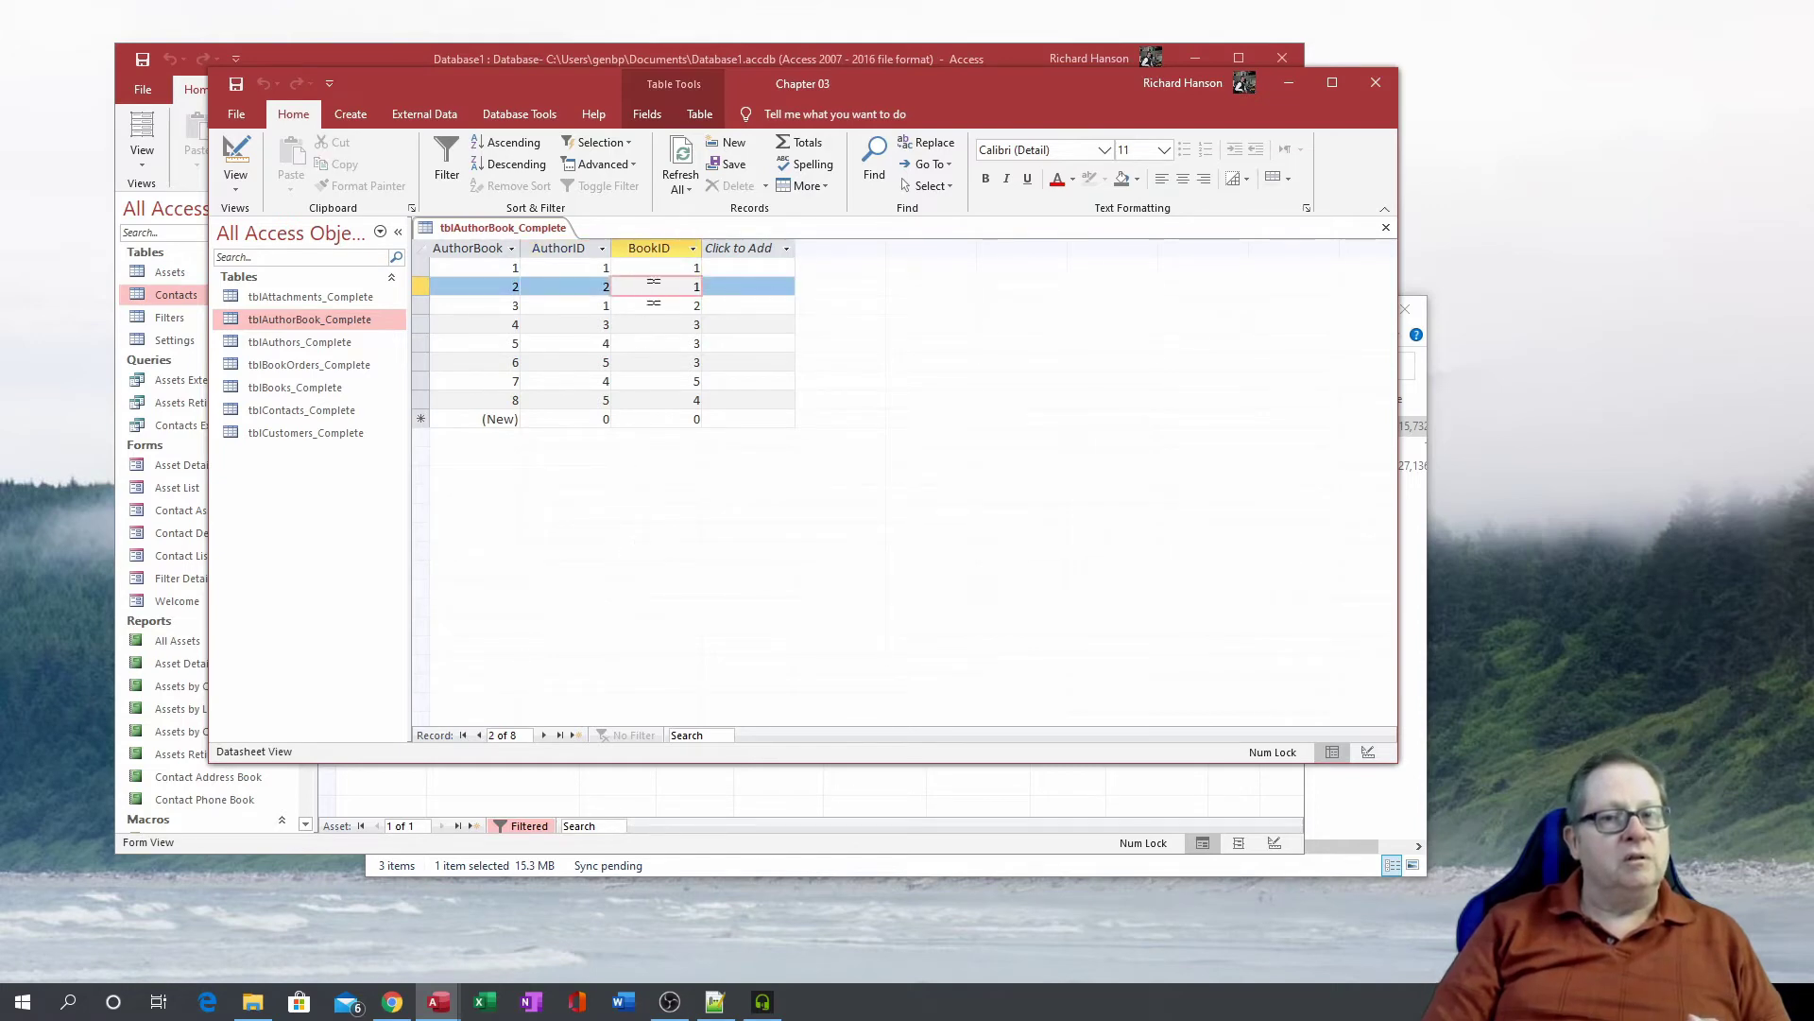
click(656, 269)
click(660, 285)
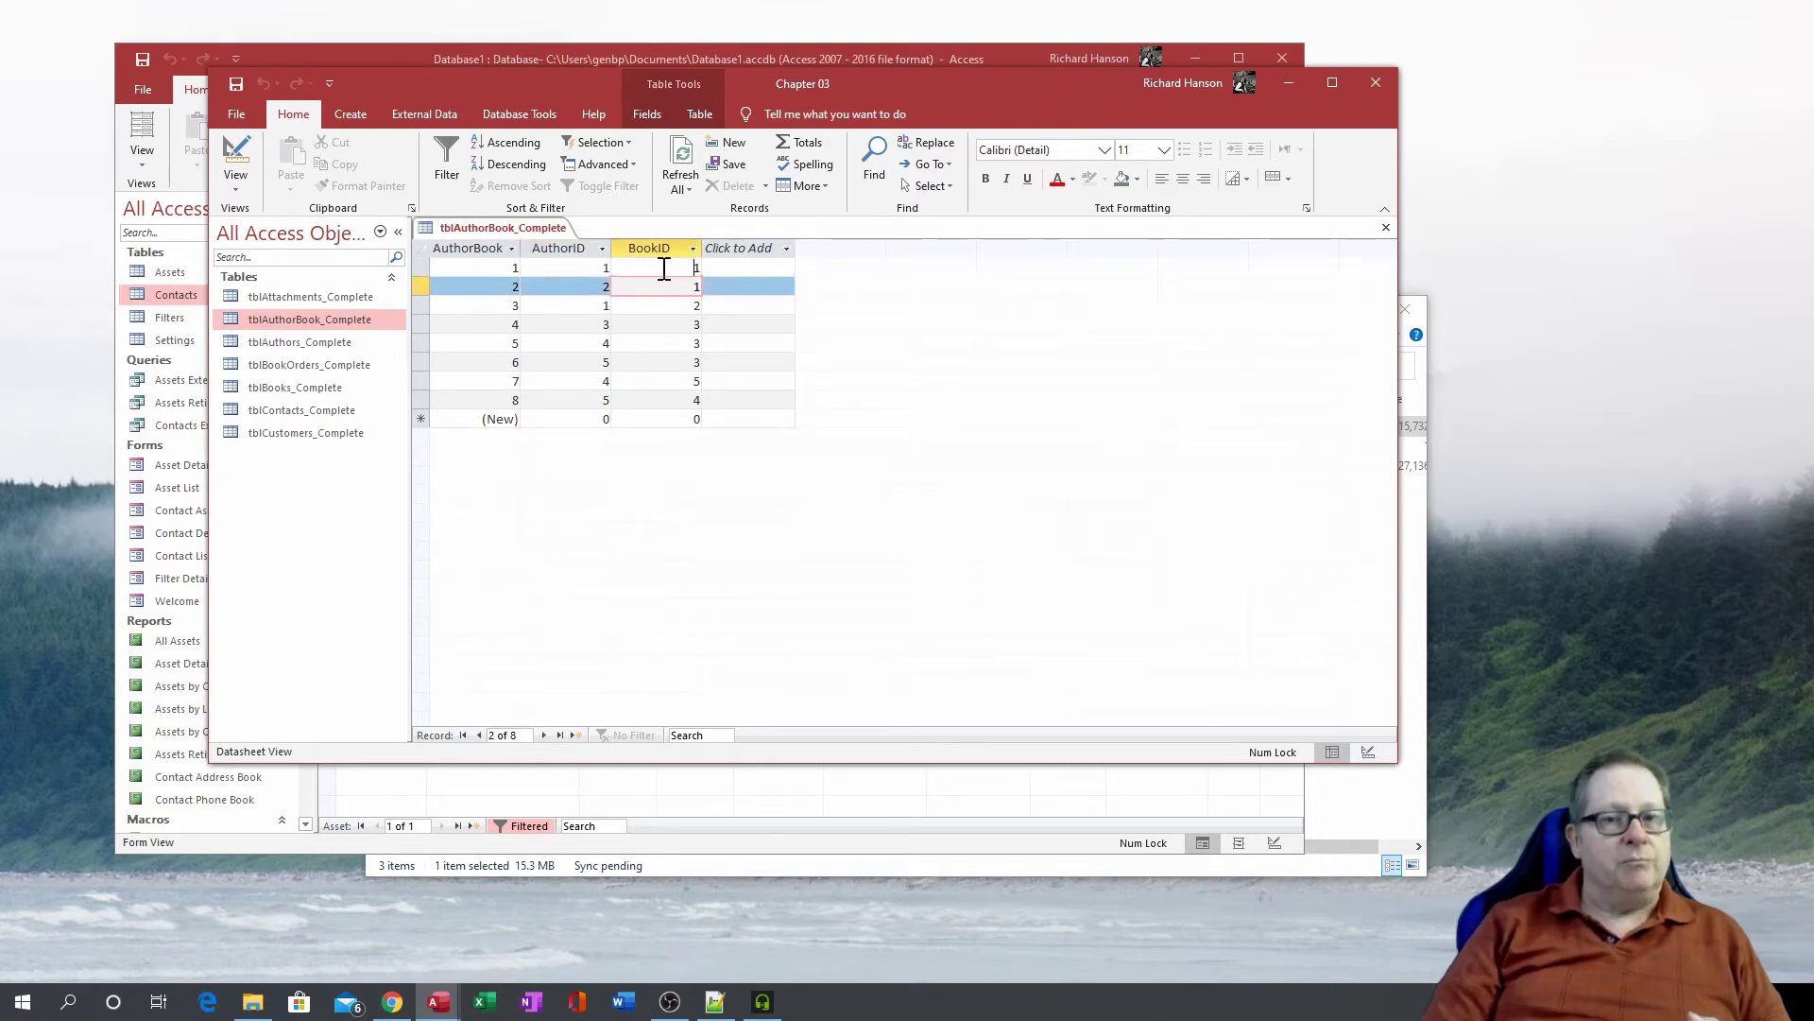
click(664, 268)
click(574, 269)
click(573, 287)
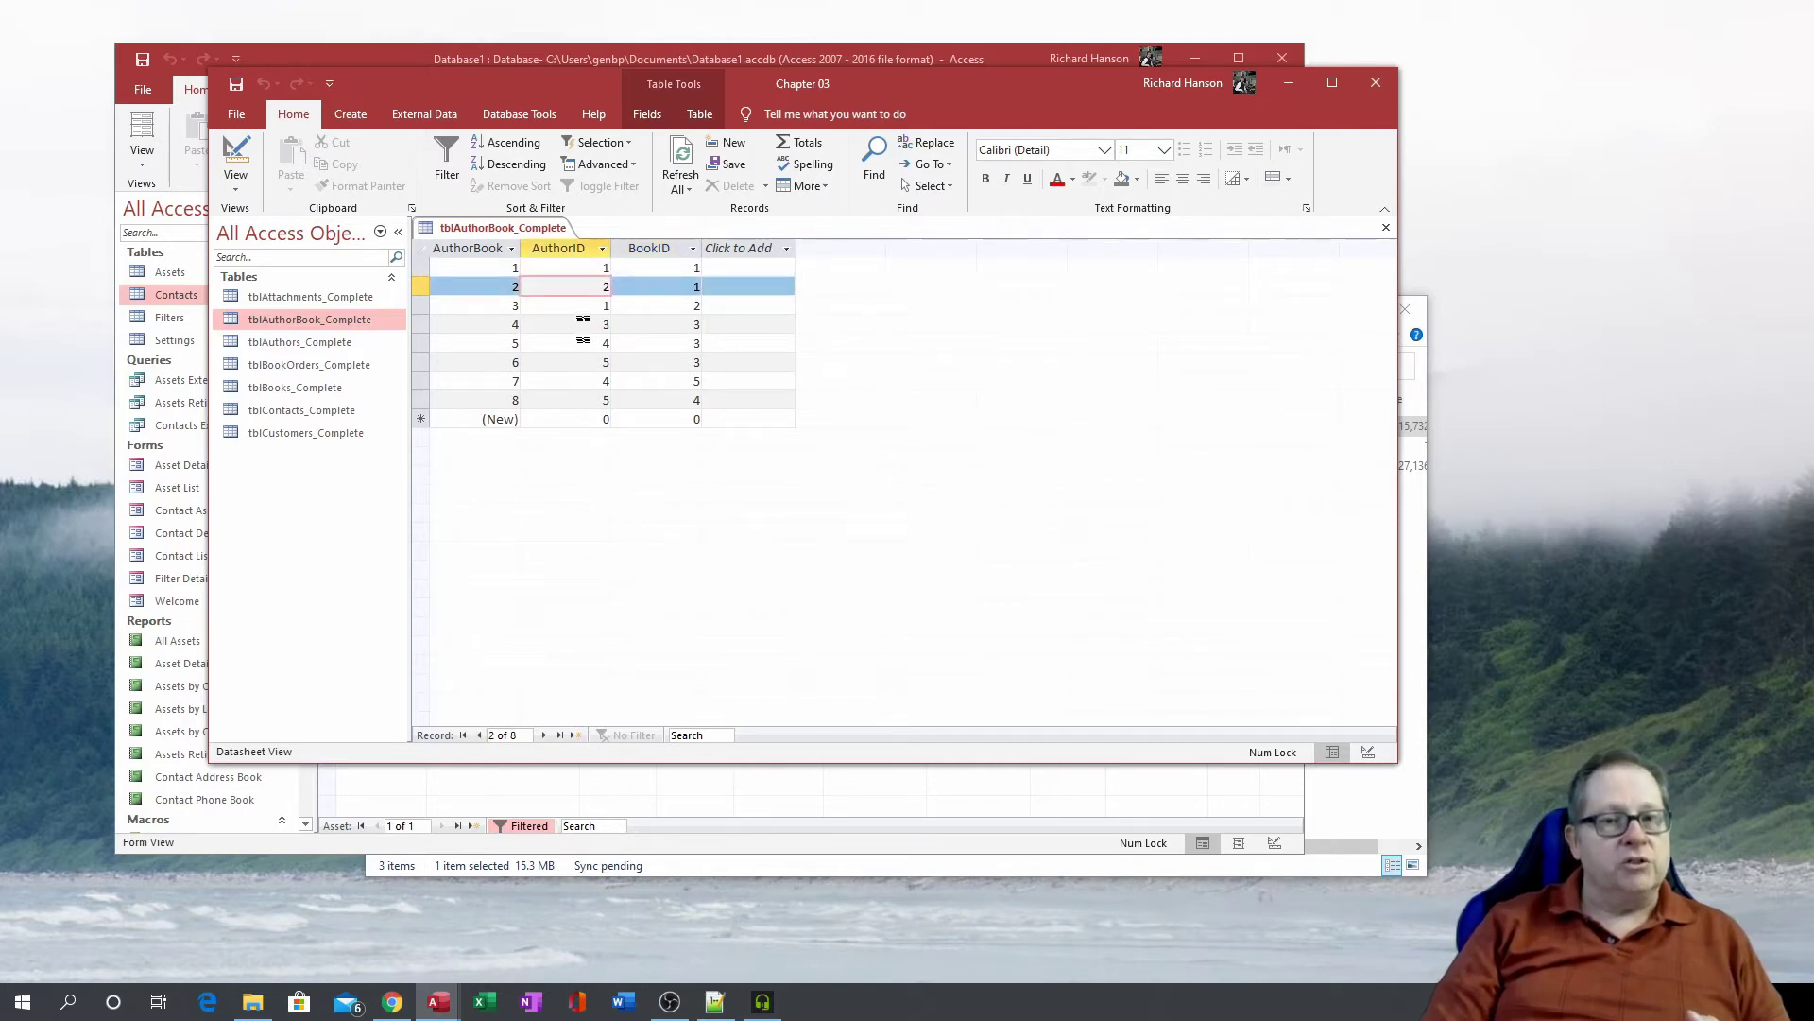
click(579, 306)
click(666, 305)
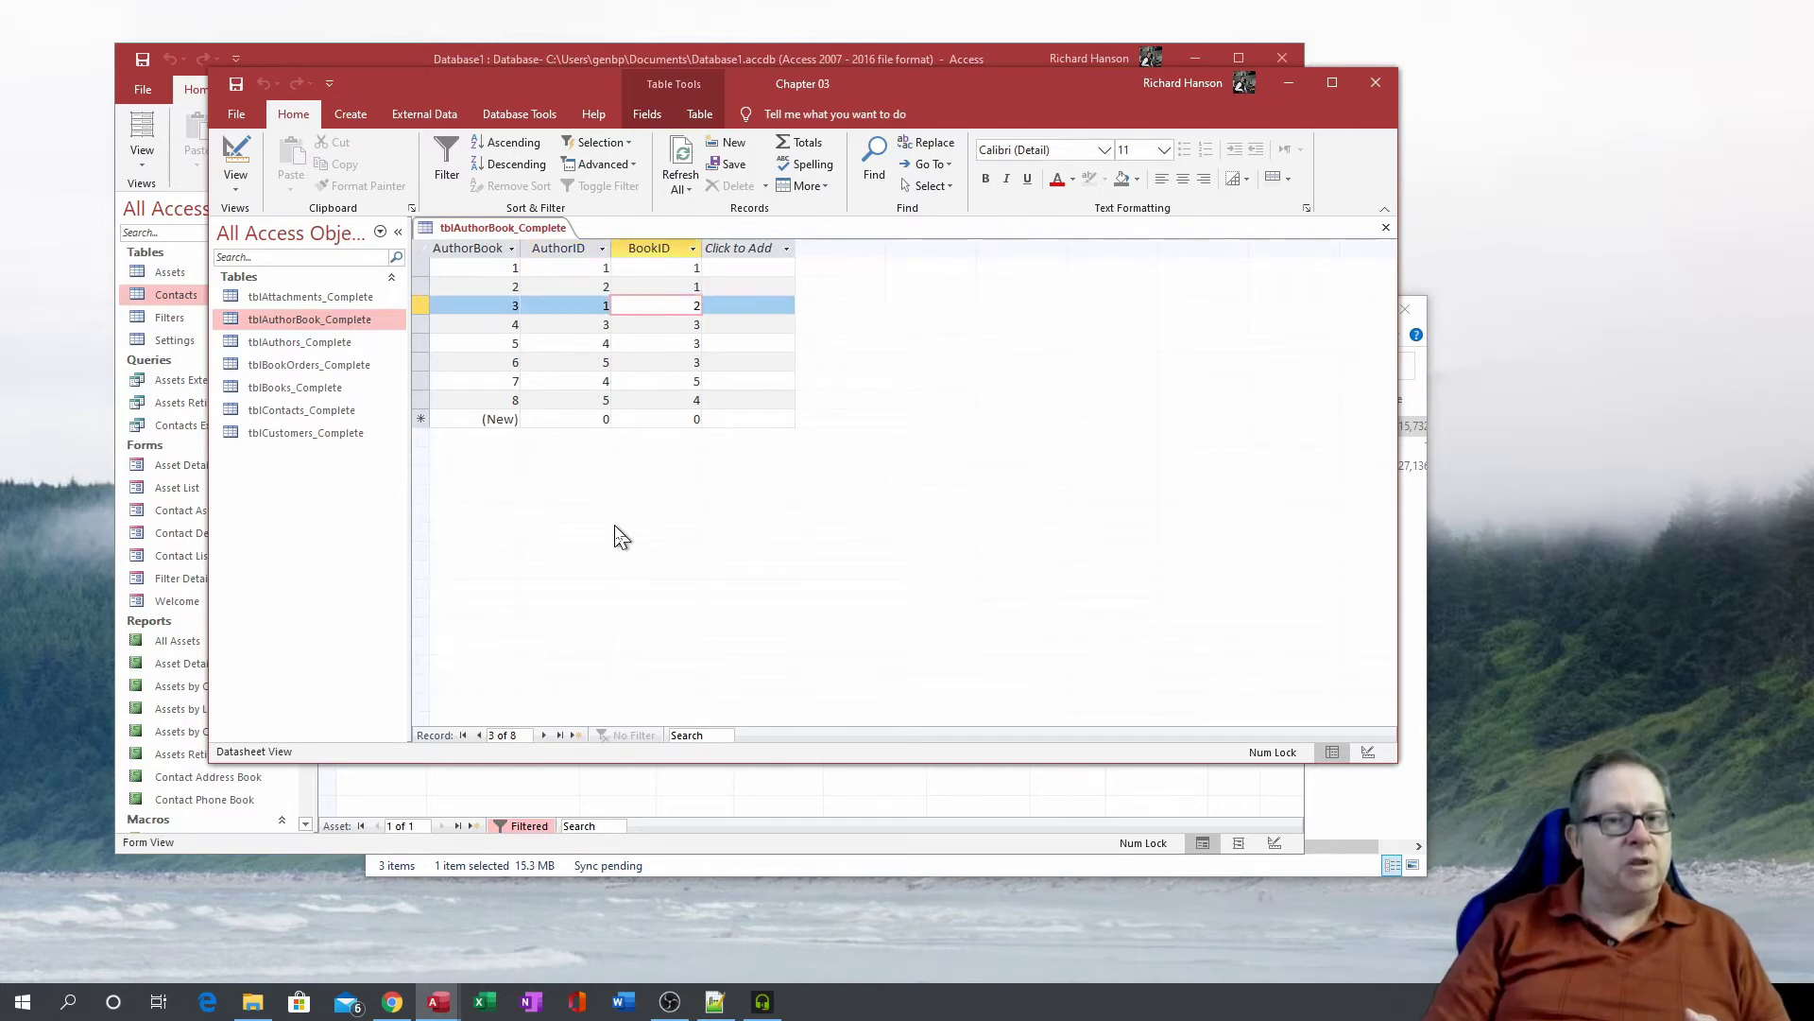
click(586, 268)
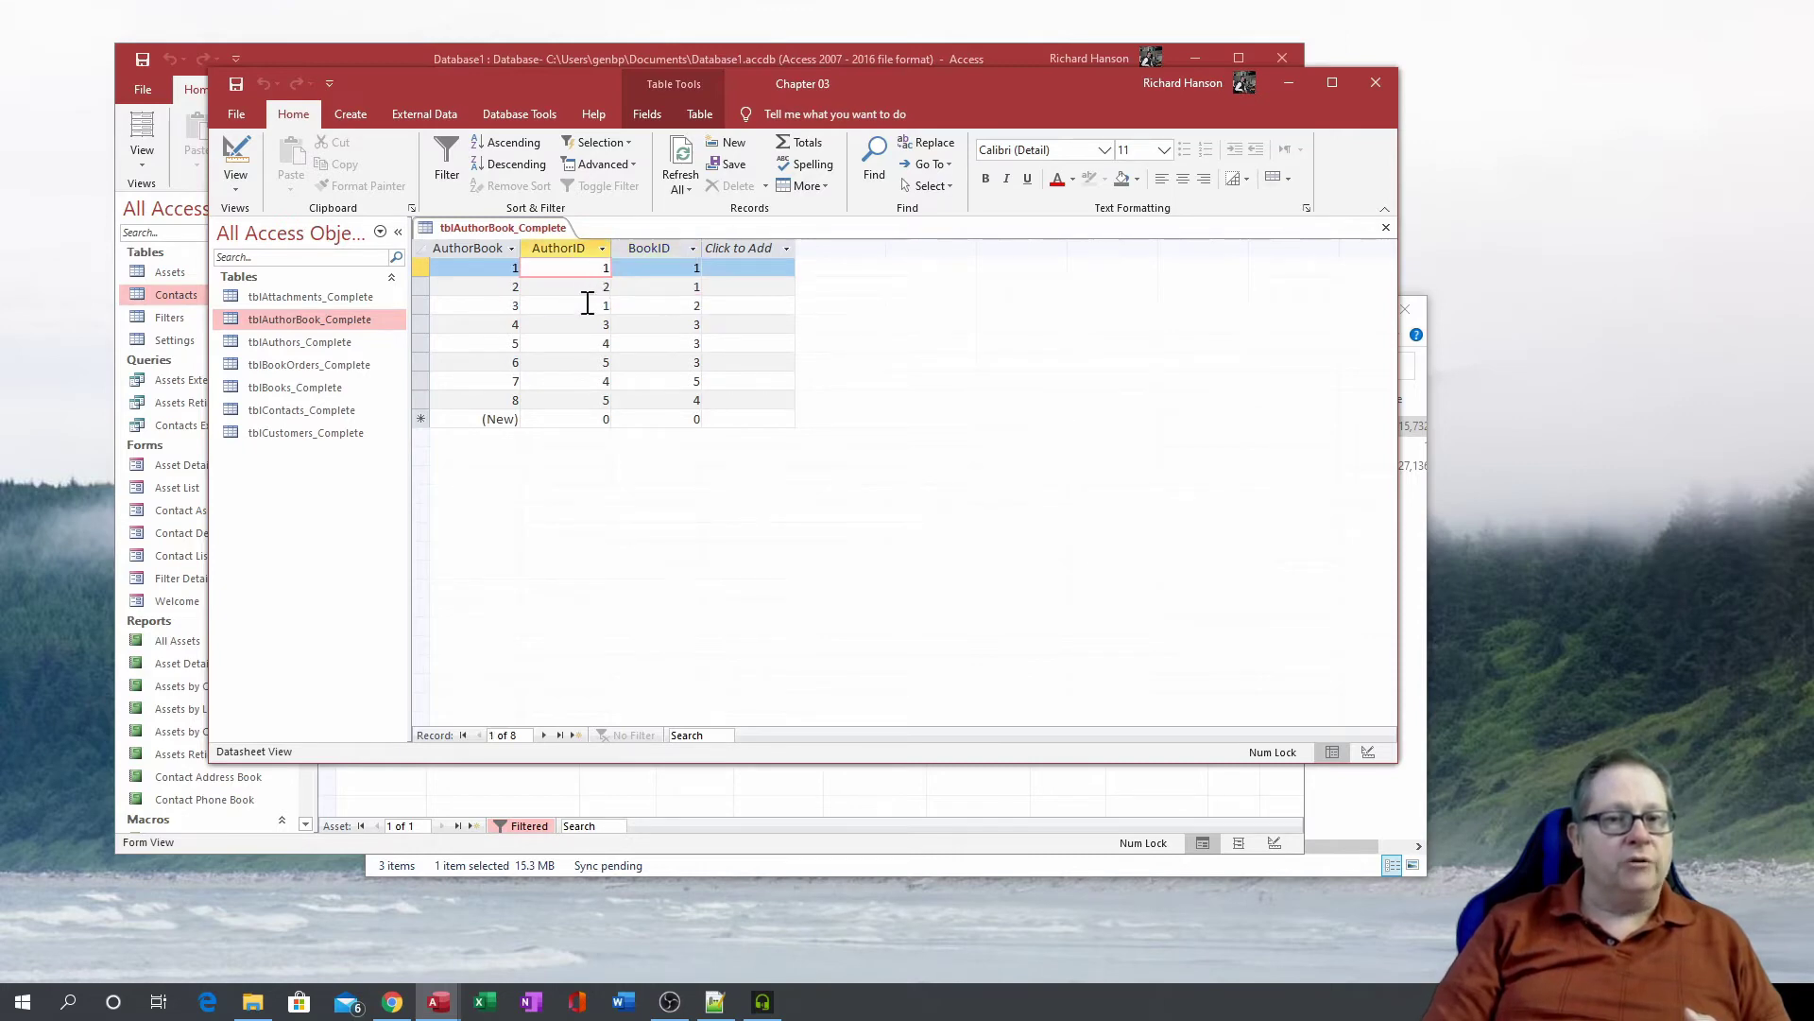
click(586, 305)
click(675, 305)
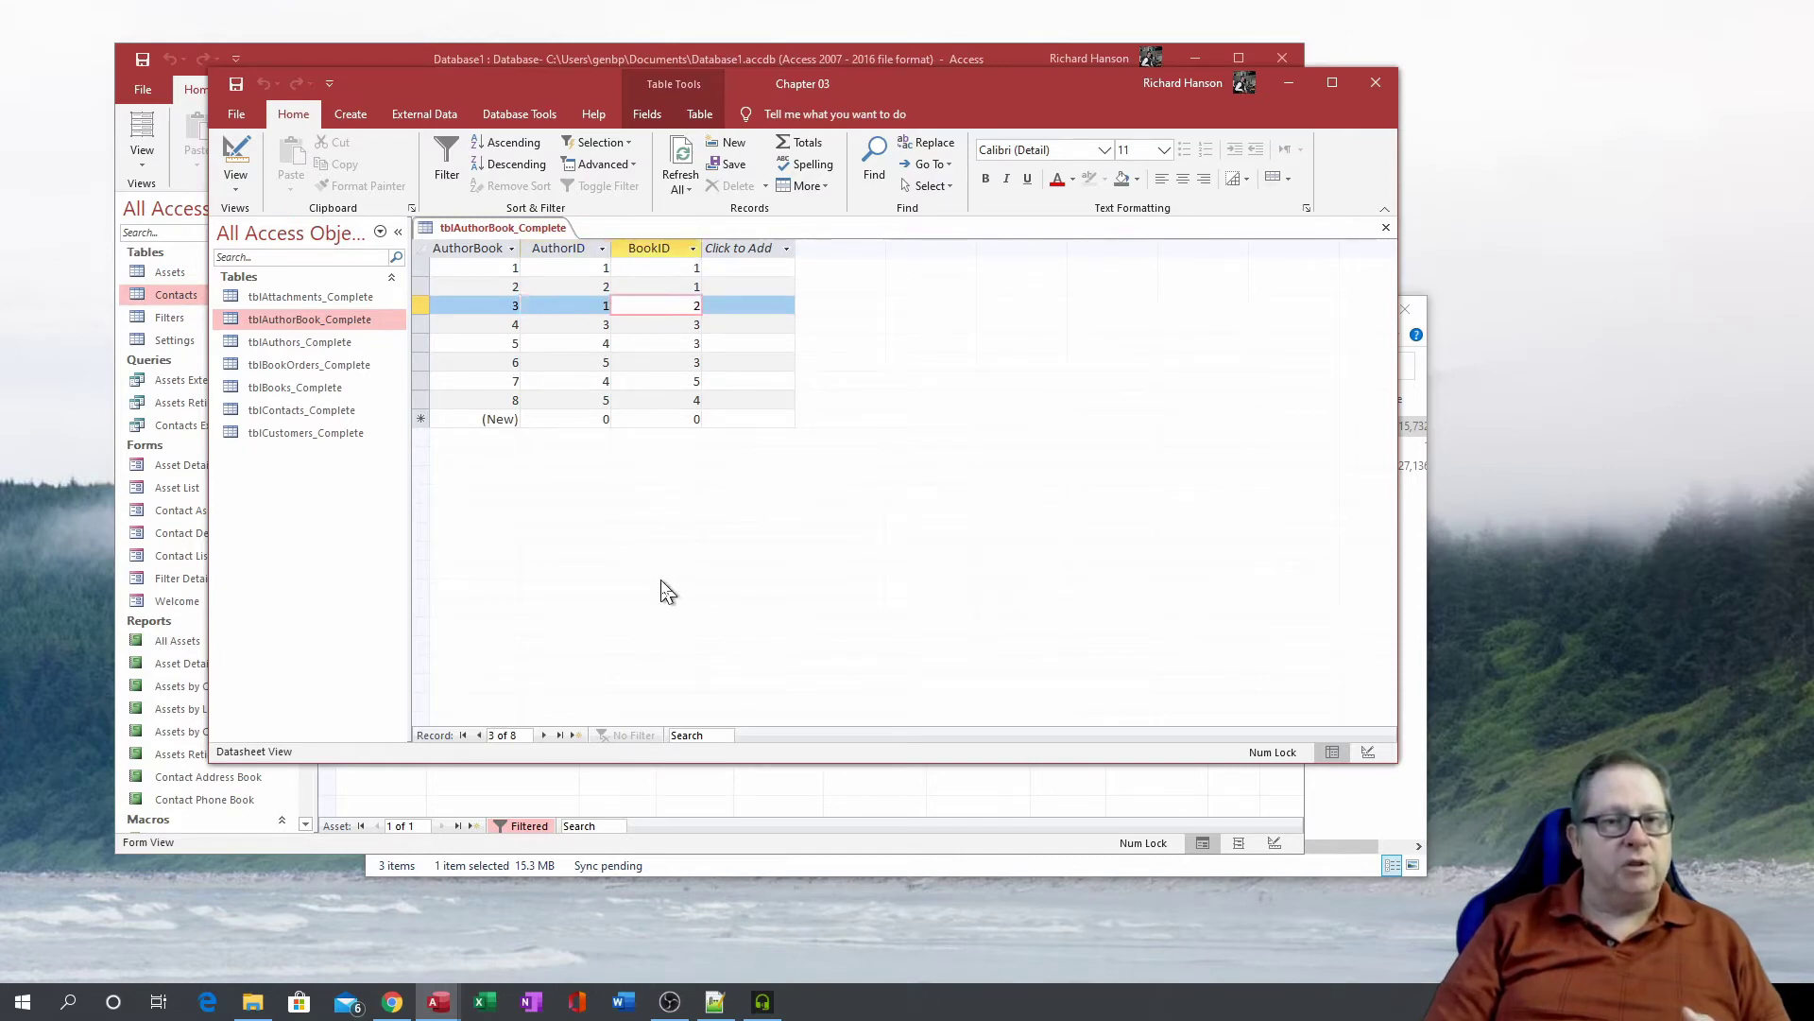
click(687, 268)
click(694, 287)
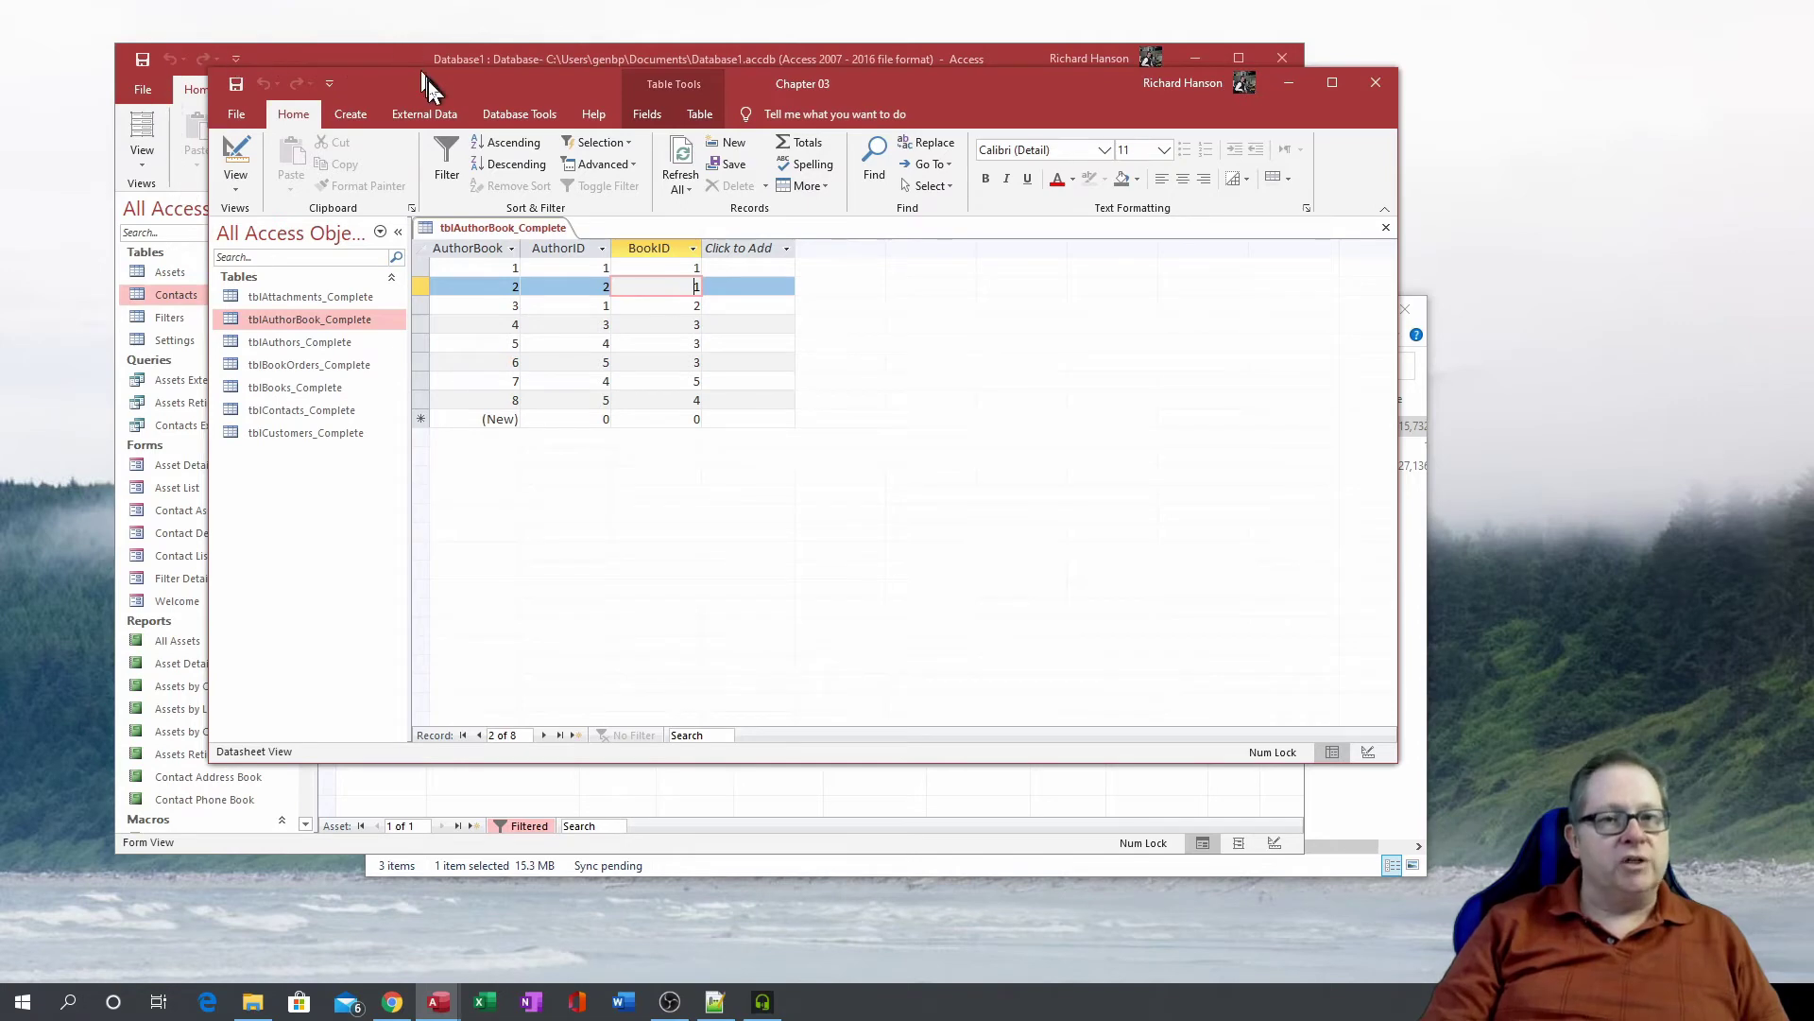
drag(428, 82, 603, 96)
click(529, 72)
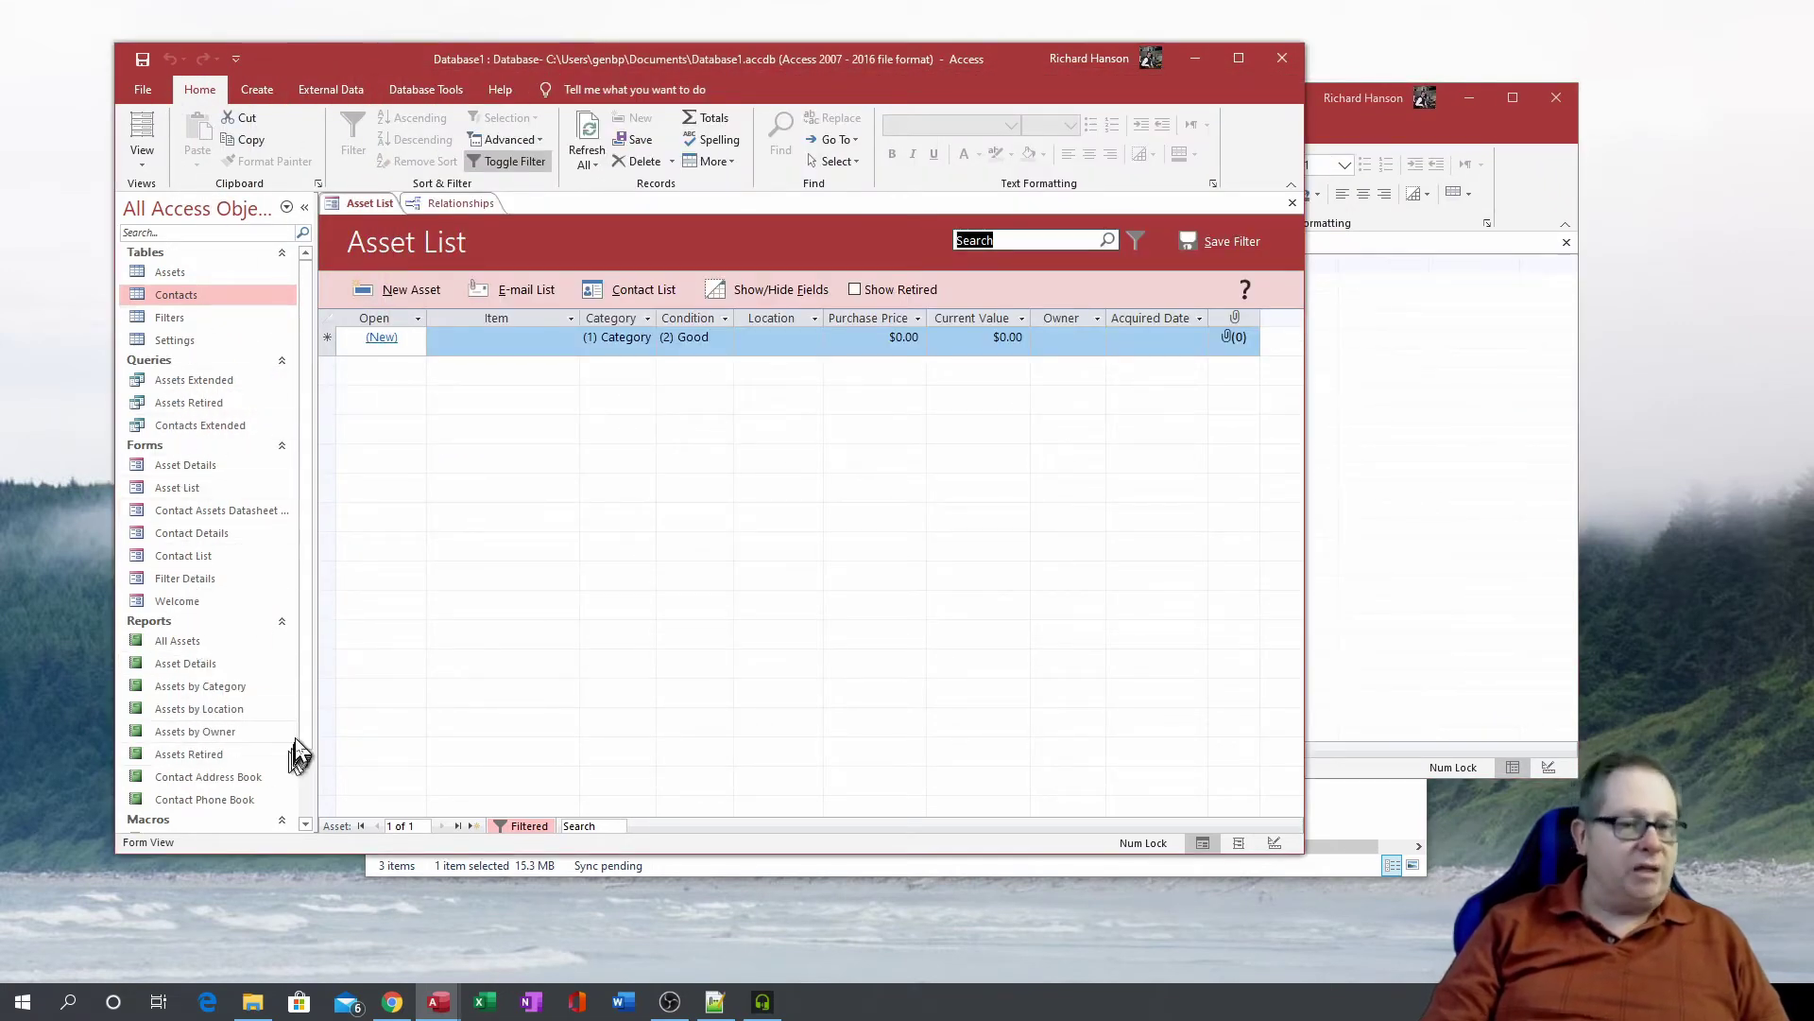
drag(300, 741, 304, 637)
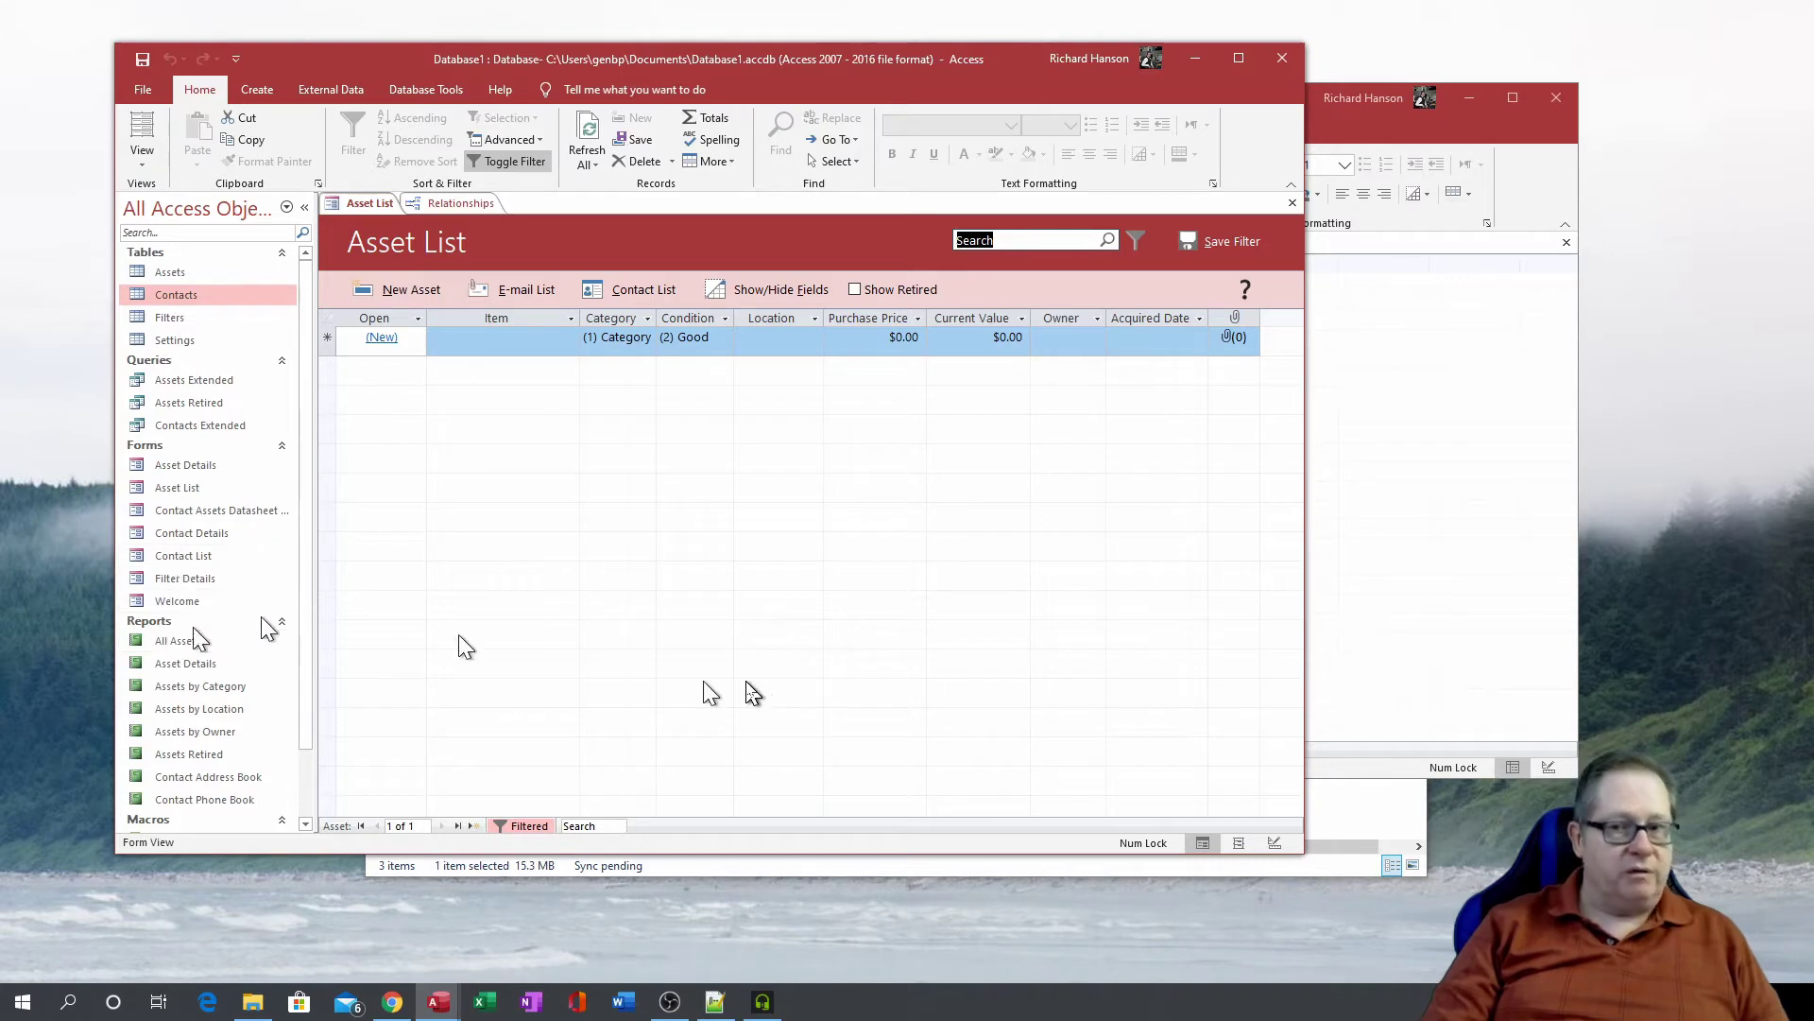
click(1382, 495)
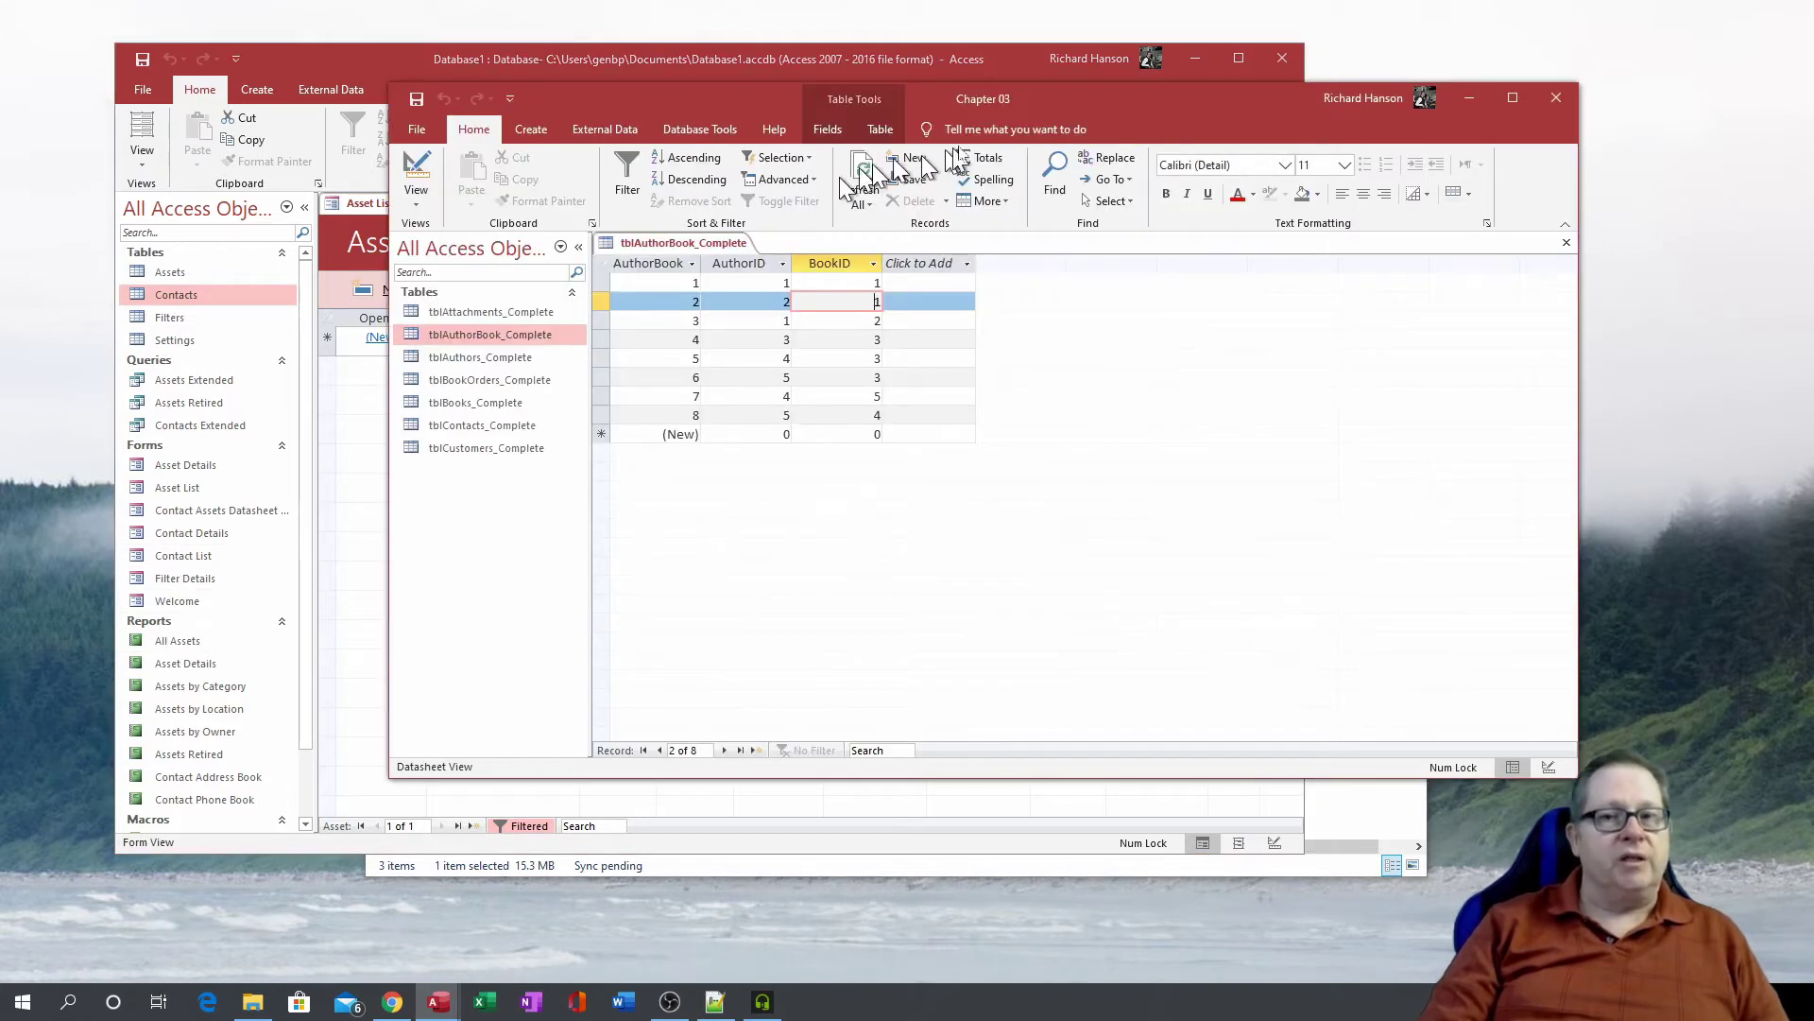
drag(1062, 100, 927, 106)
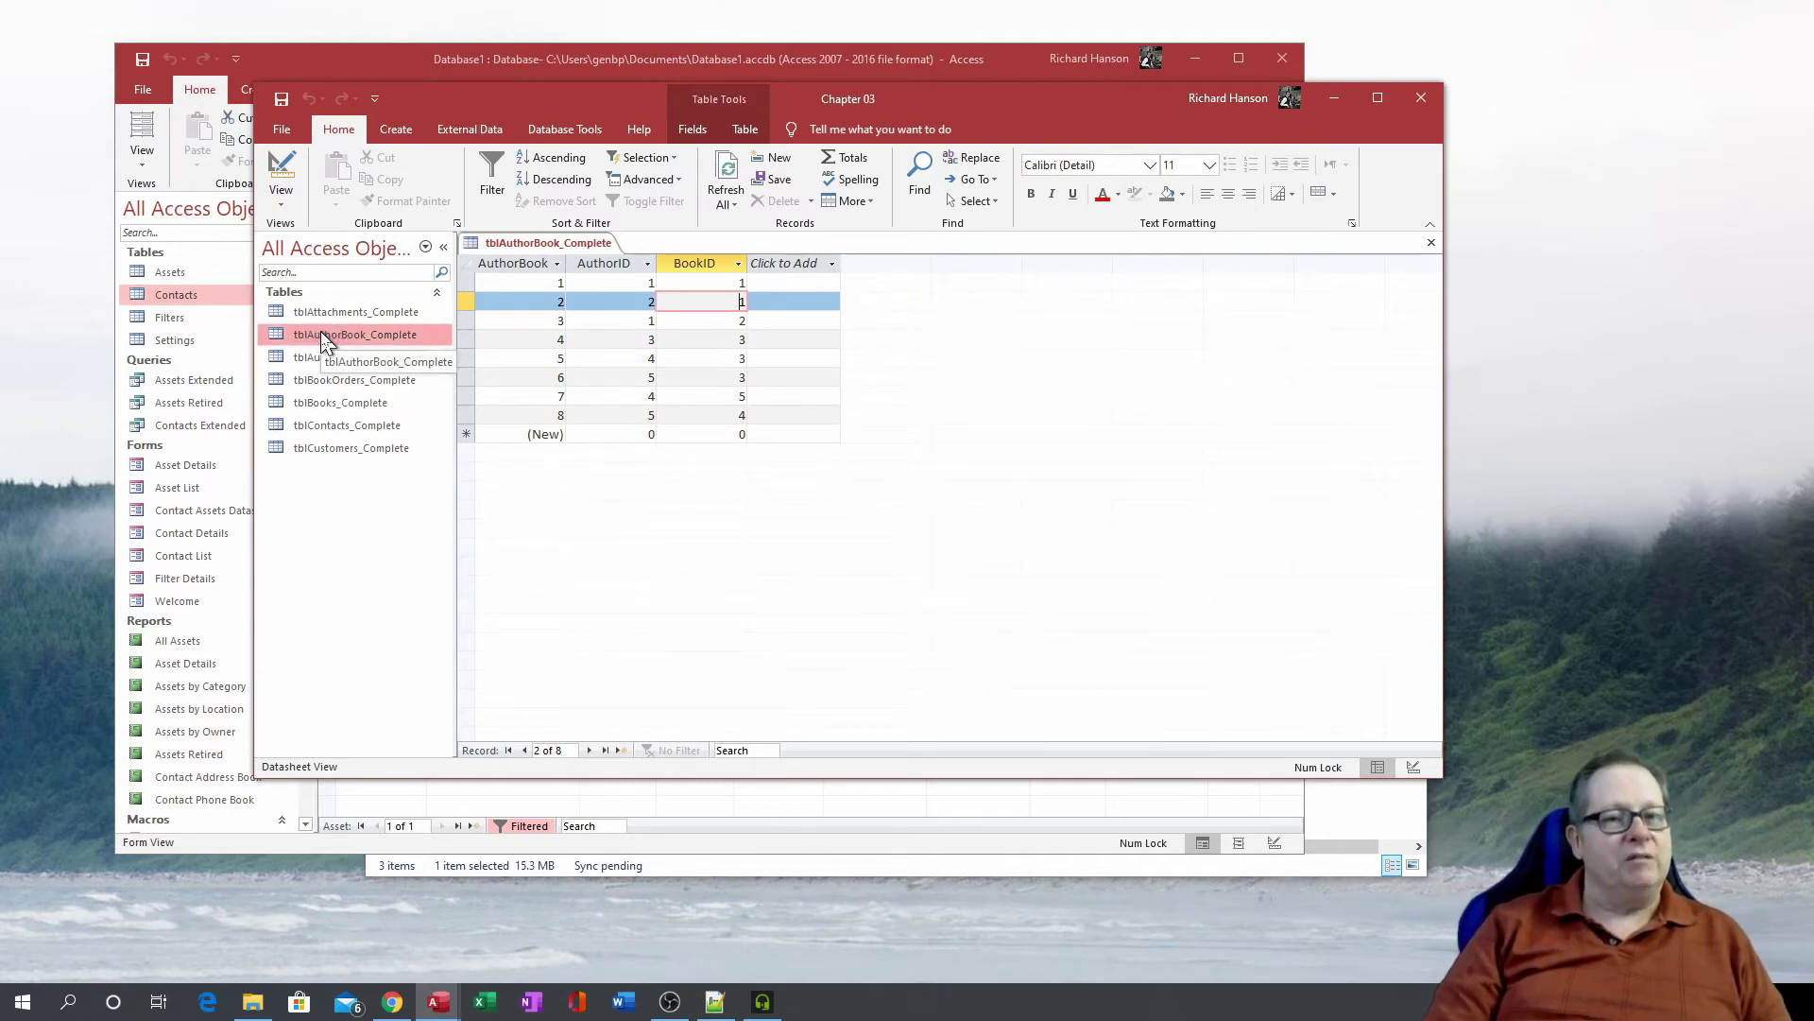
- Show tblAuthorBook_Complete in Design view with its Property Sheet alongside the field list
click(334, 381)
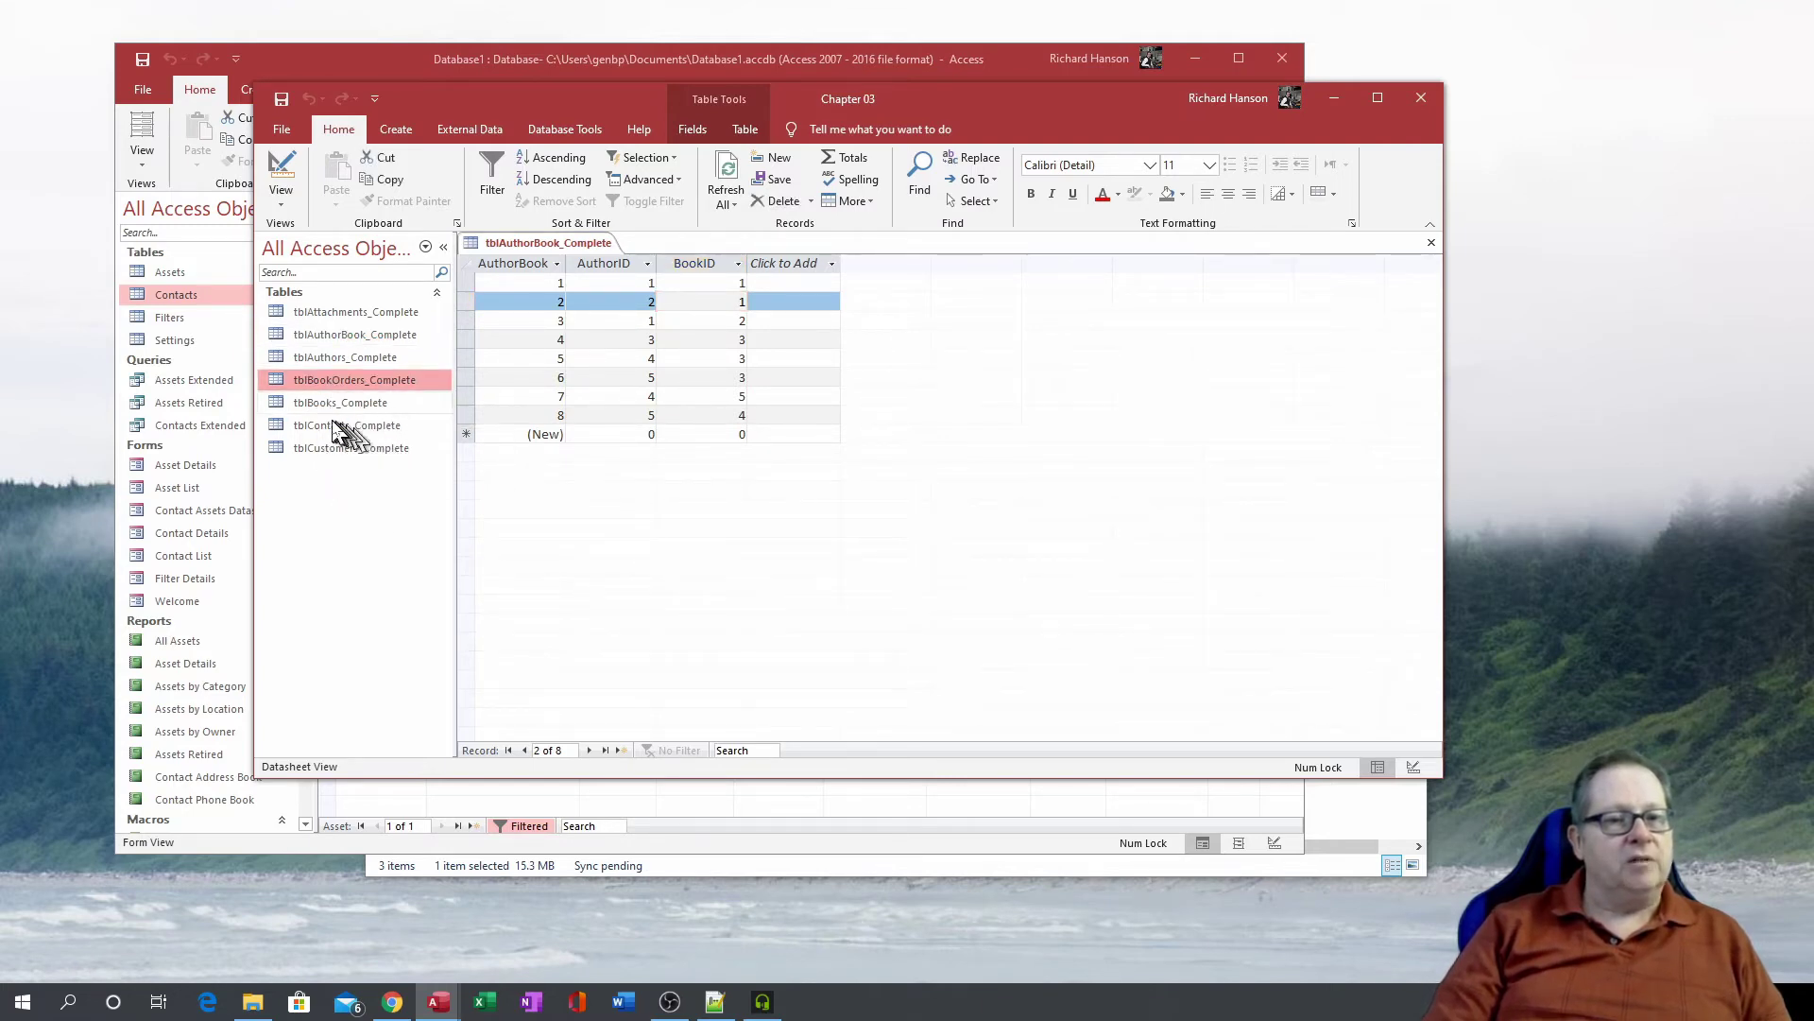
click(325, 427)
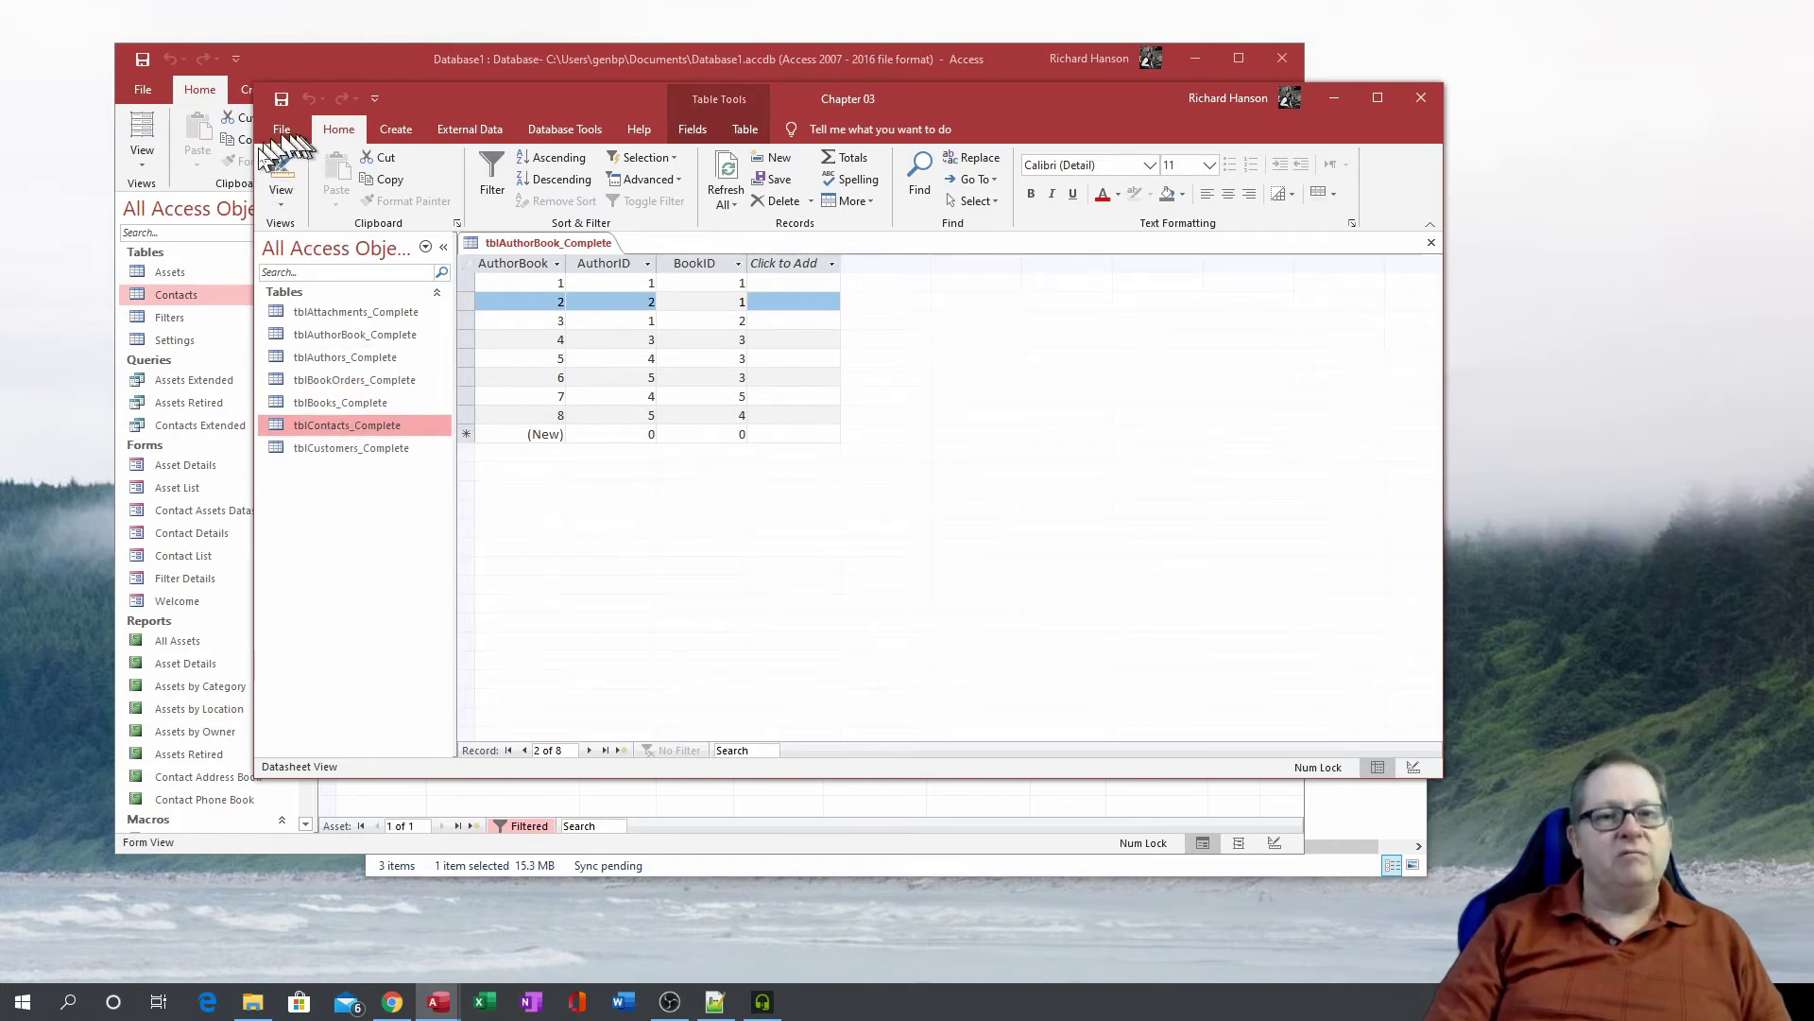
click(282, 175)
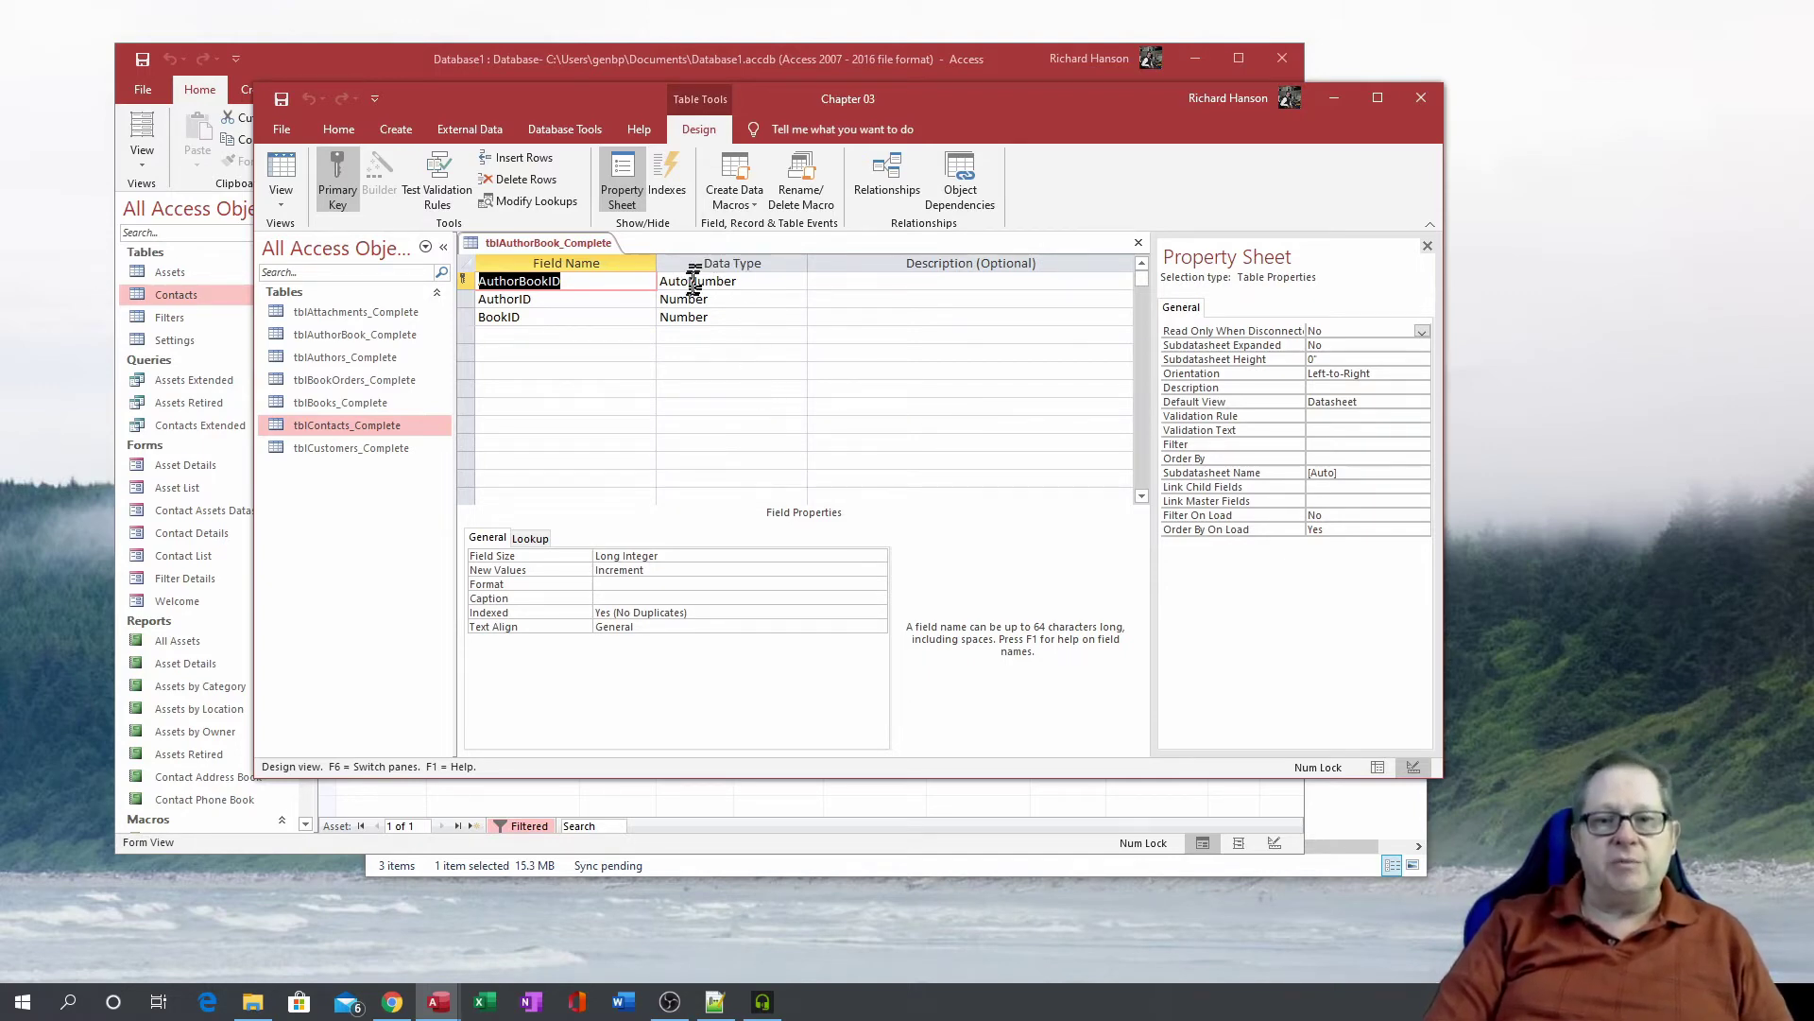
drag(771, 282, 664, 281)
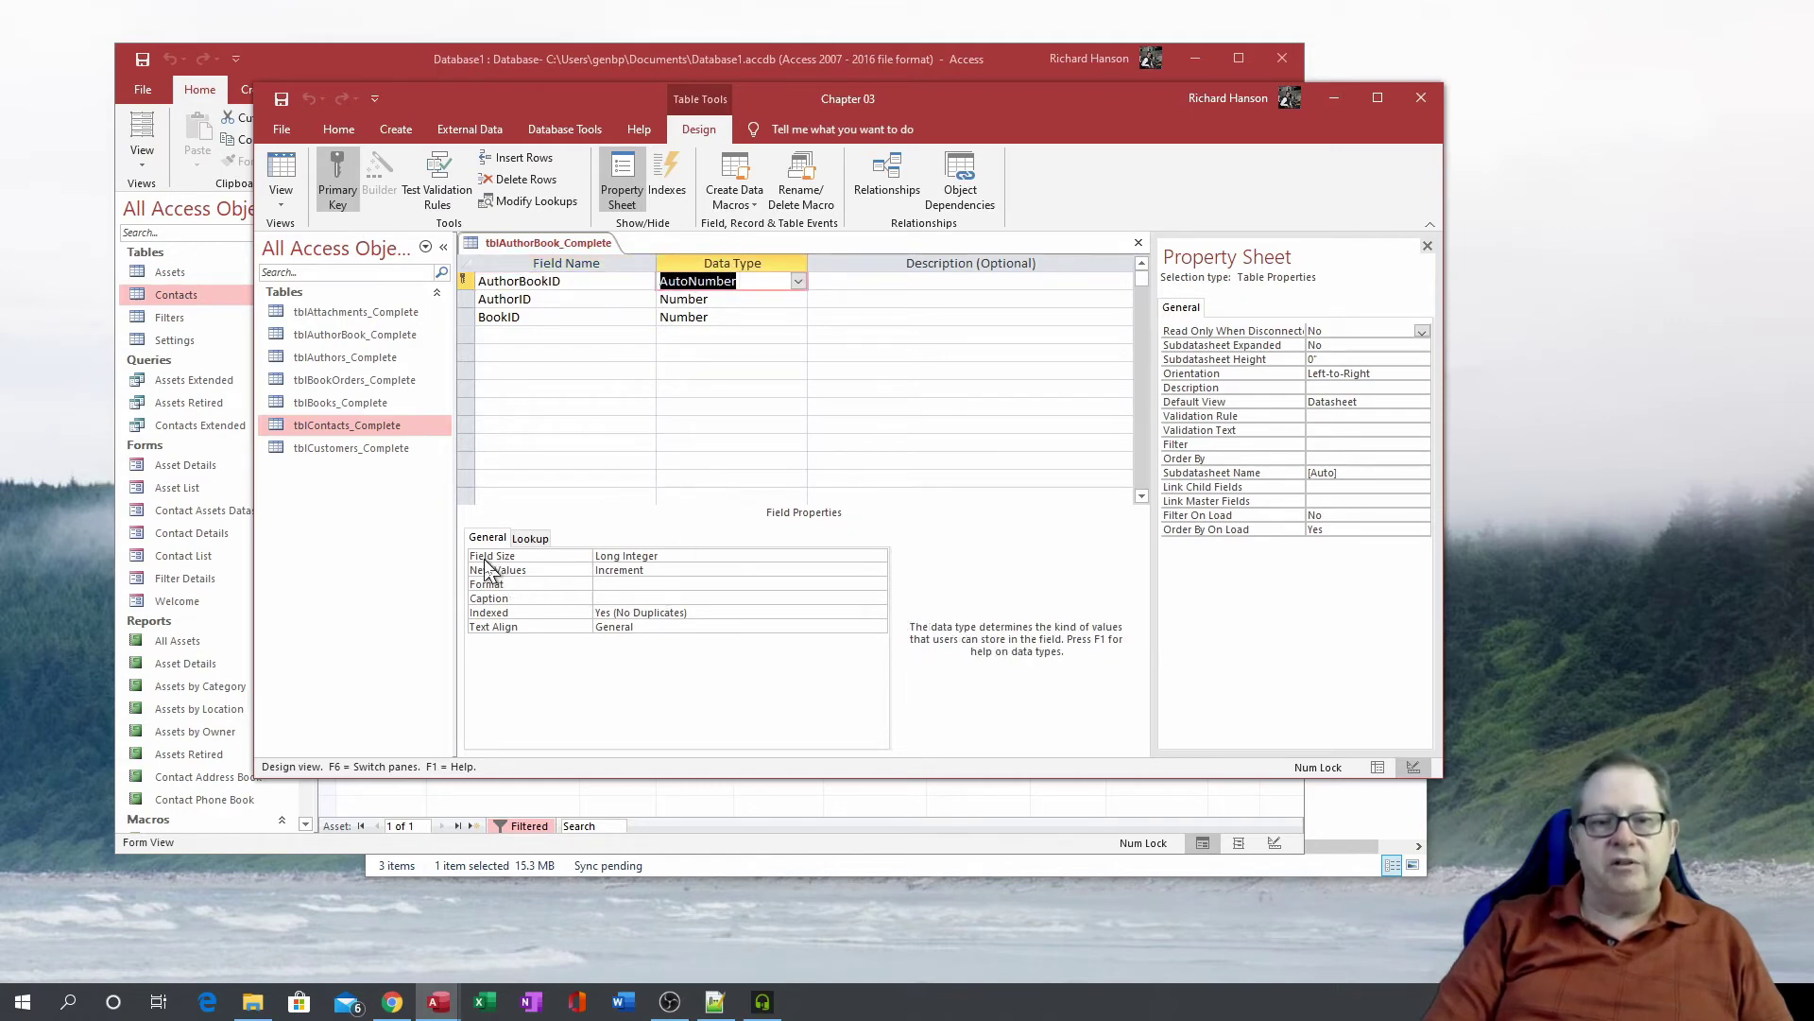
click(661, 555)
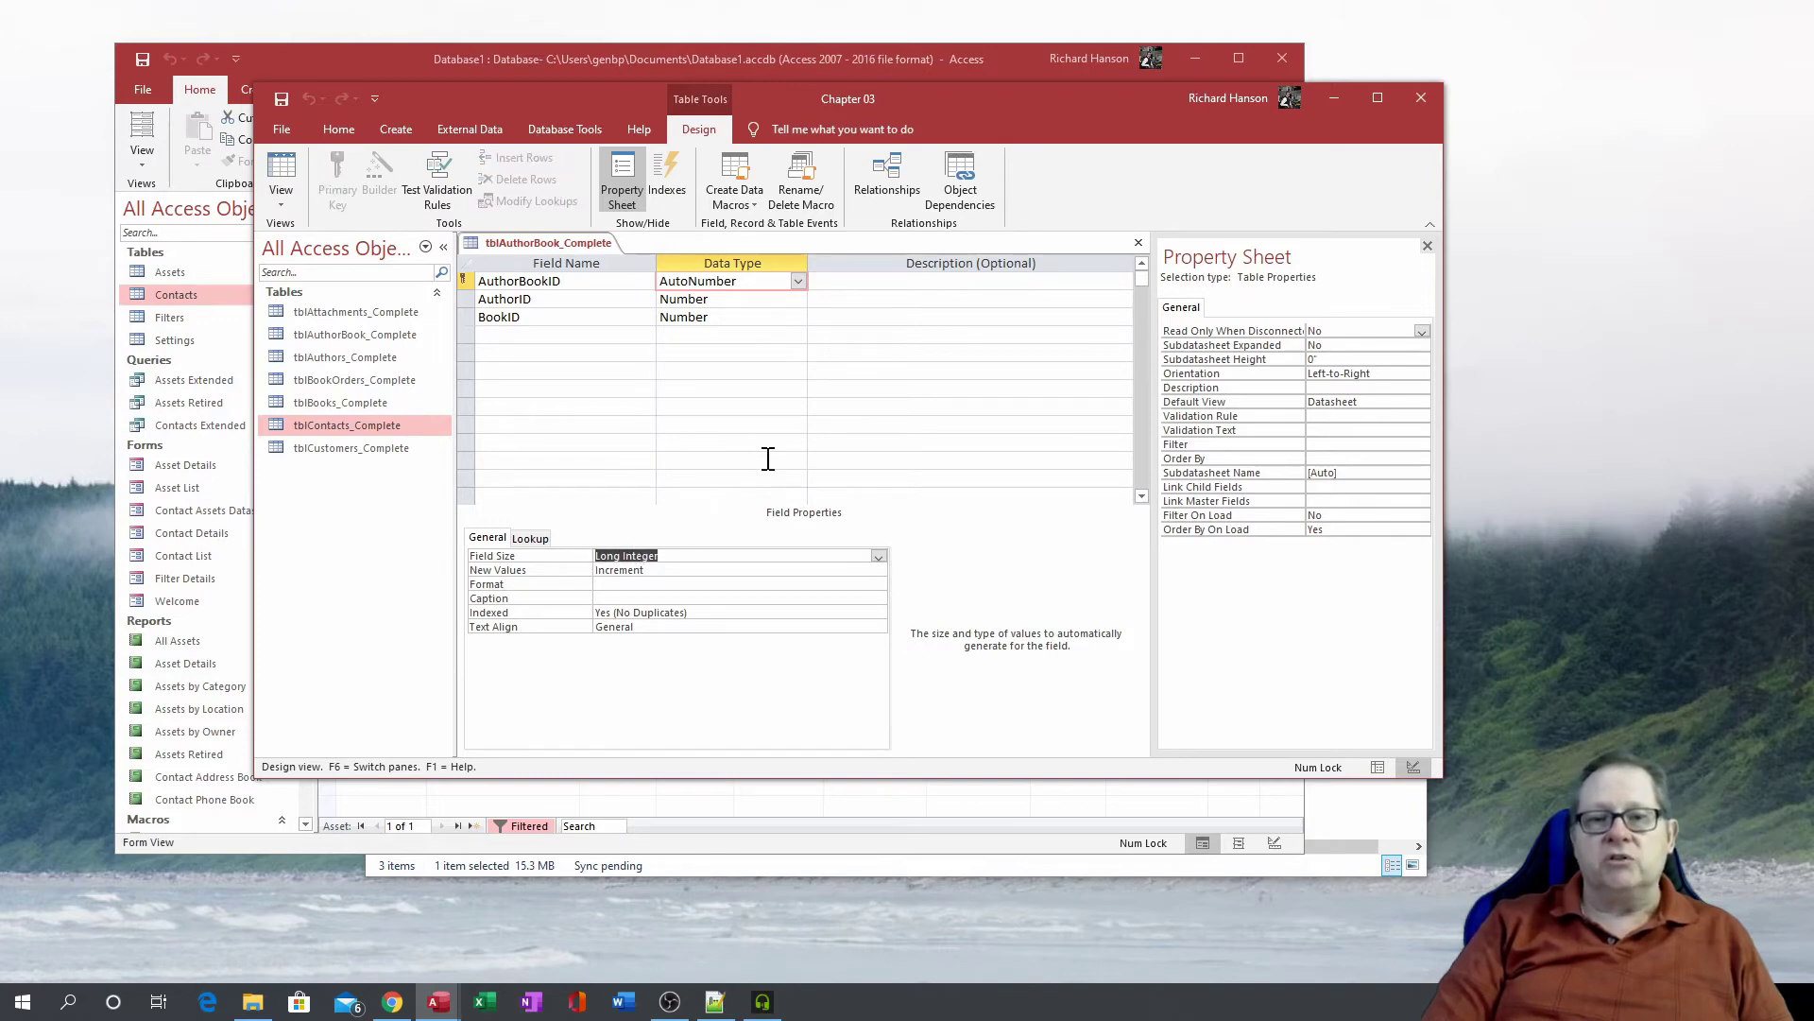
click(763, 282)
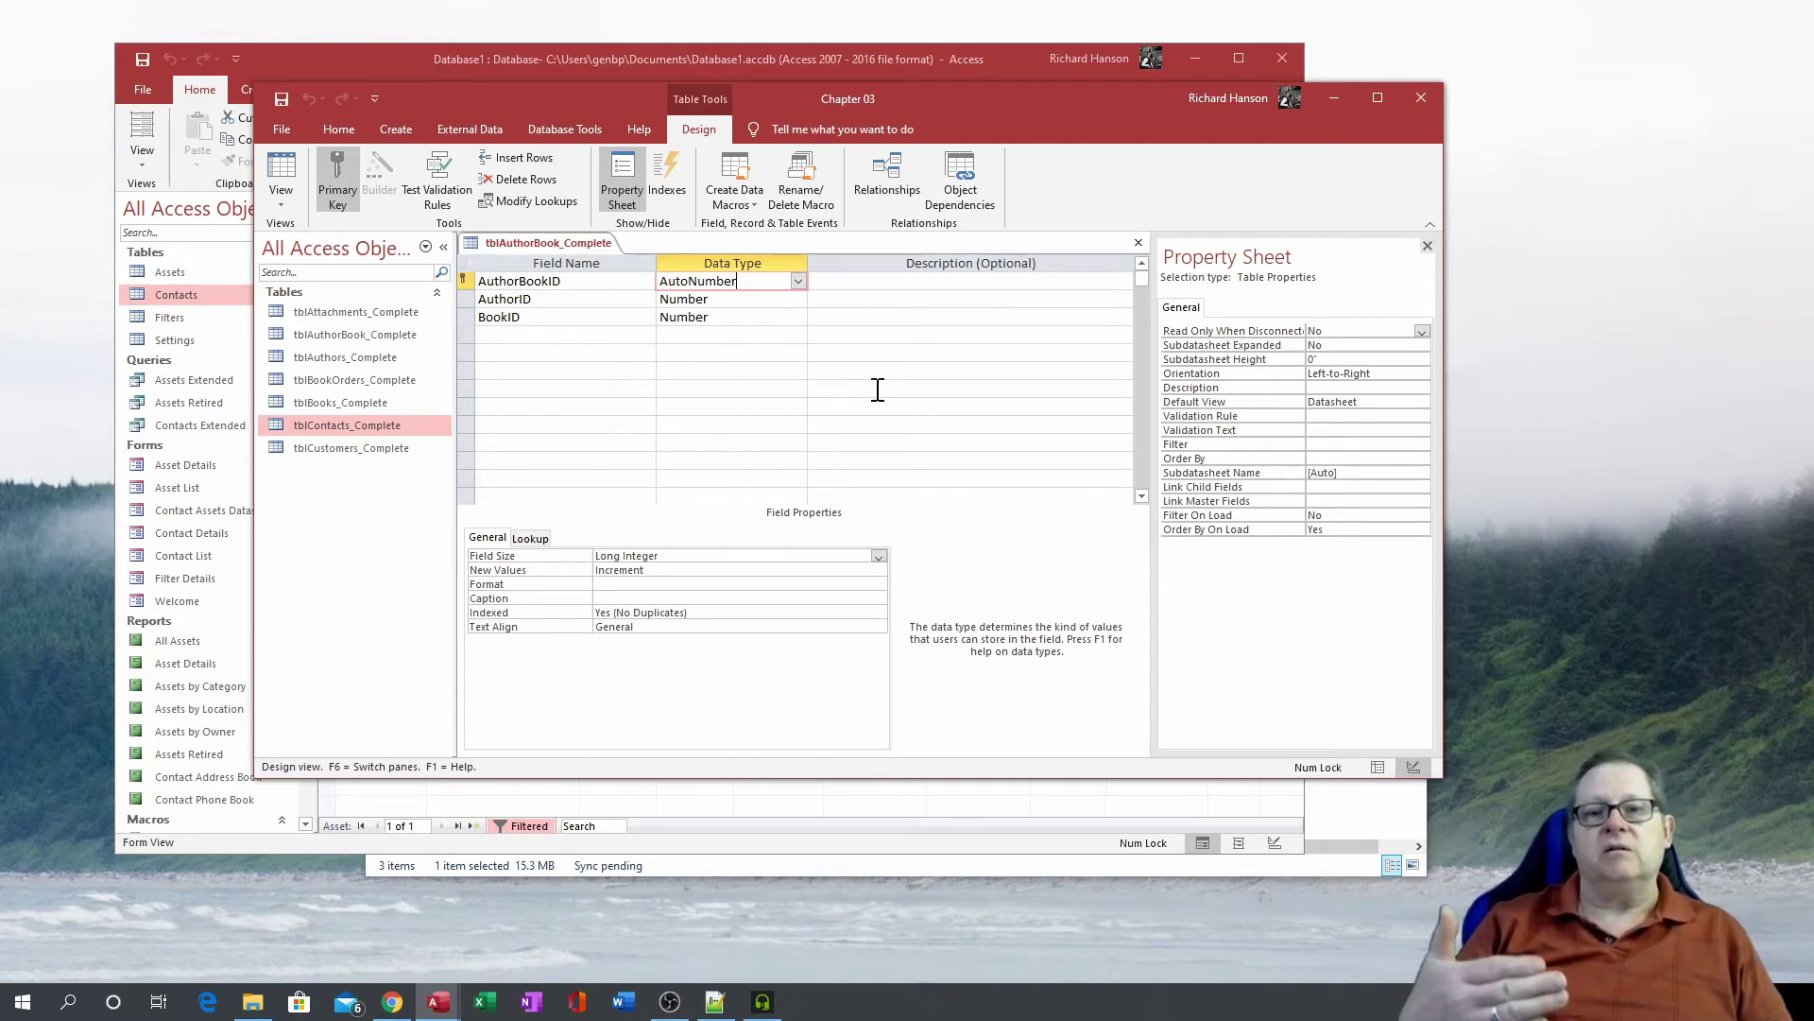
click(548, 572)
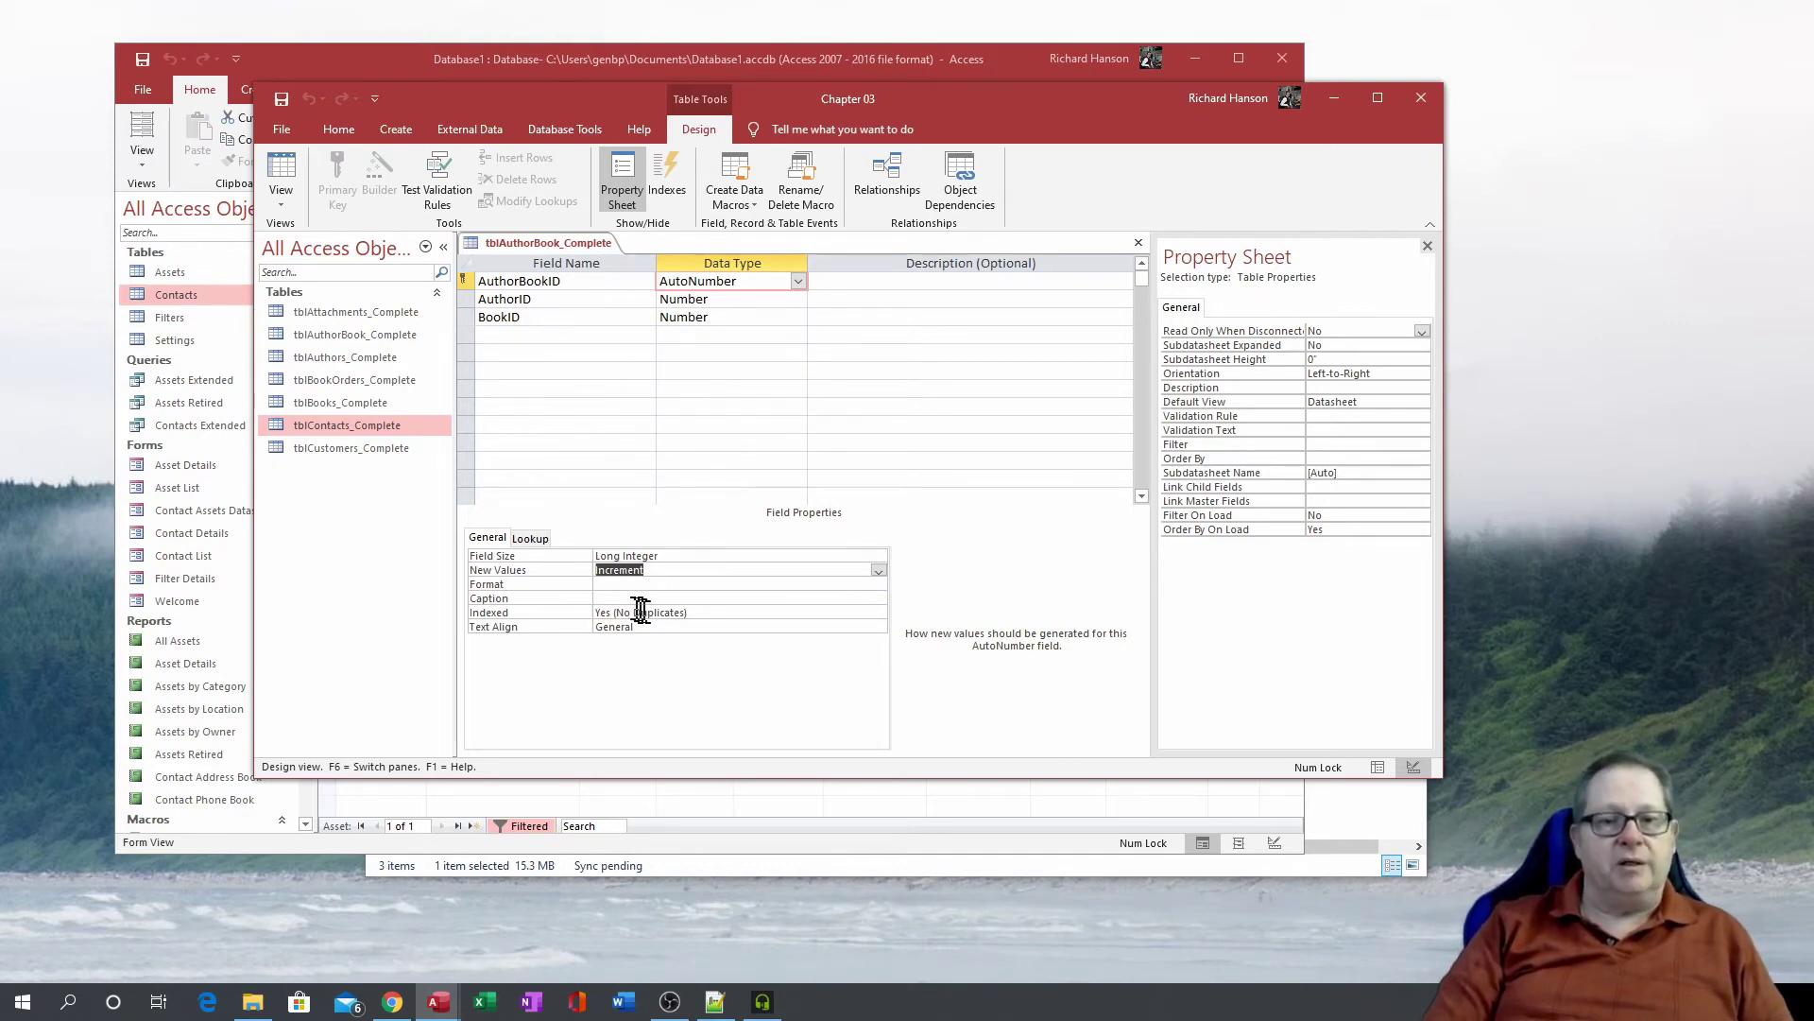
click(710, 615)
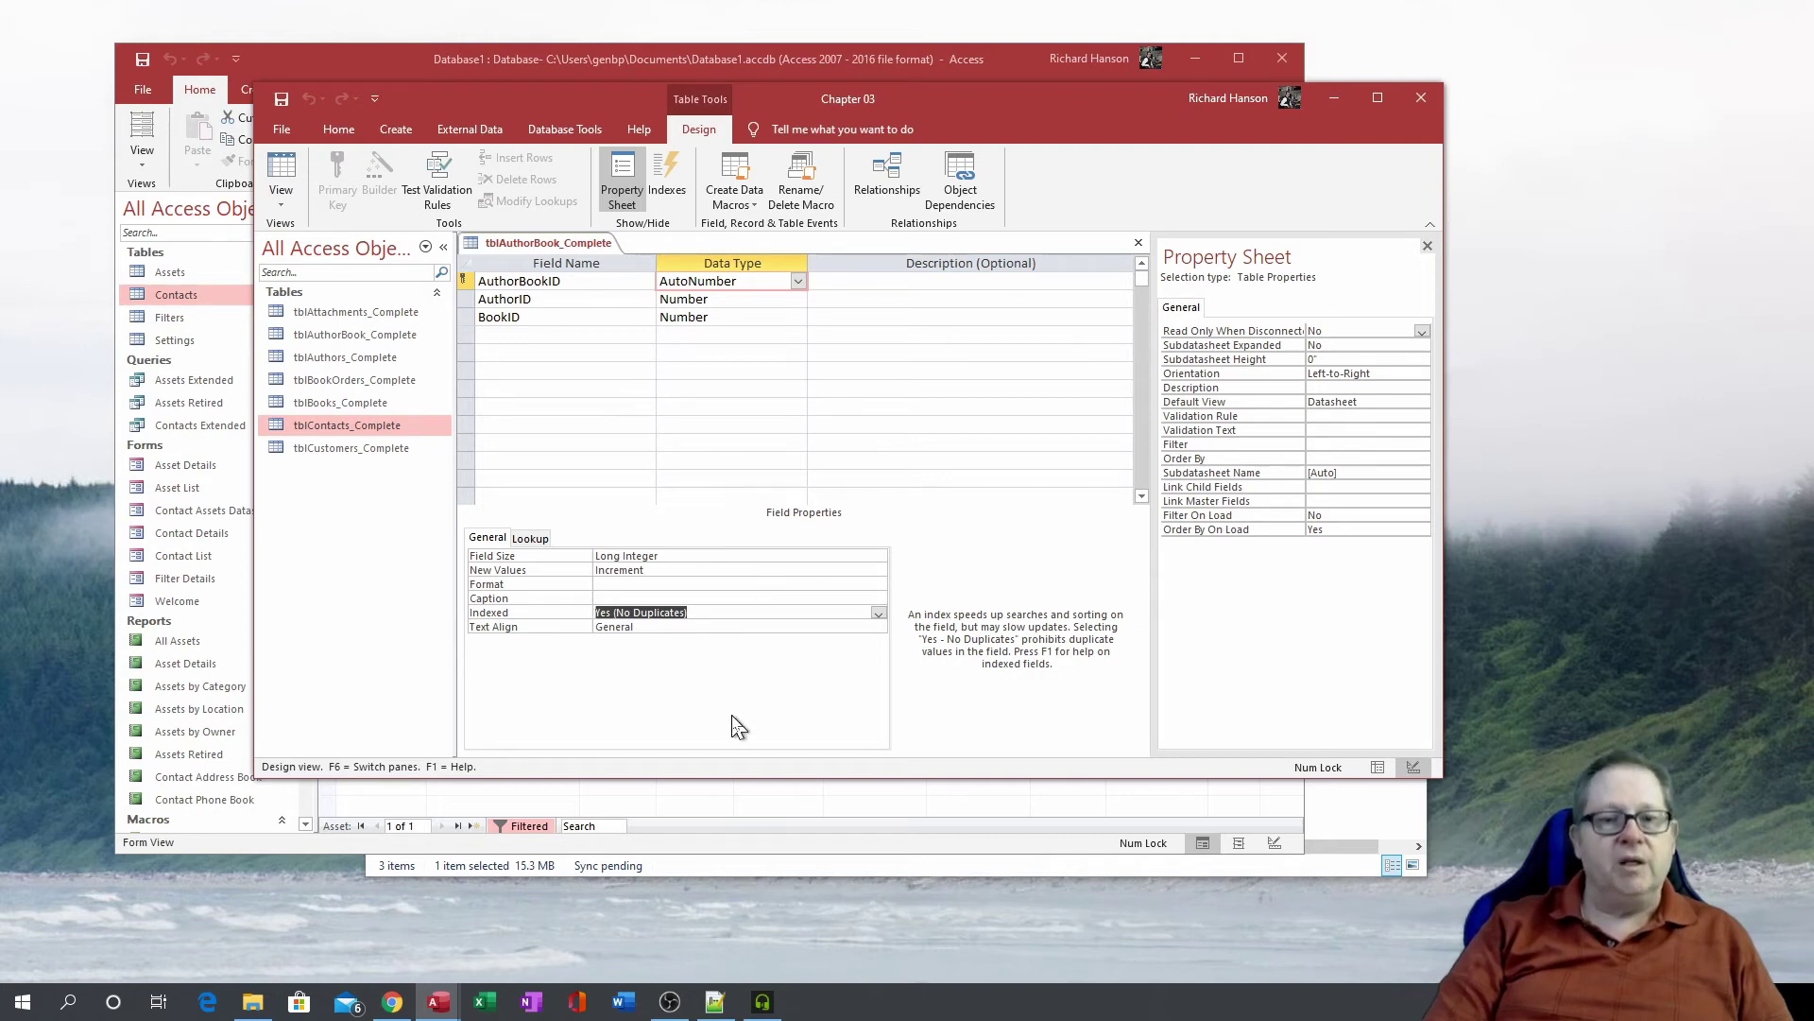
click(626, 584)
click(879, 585)
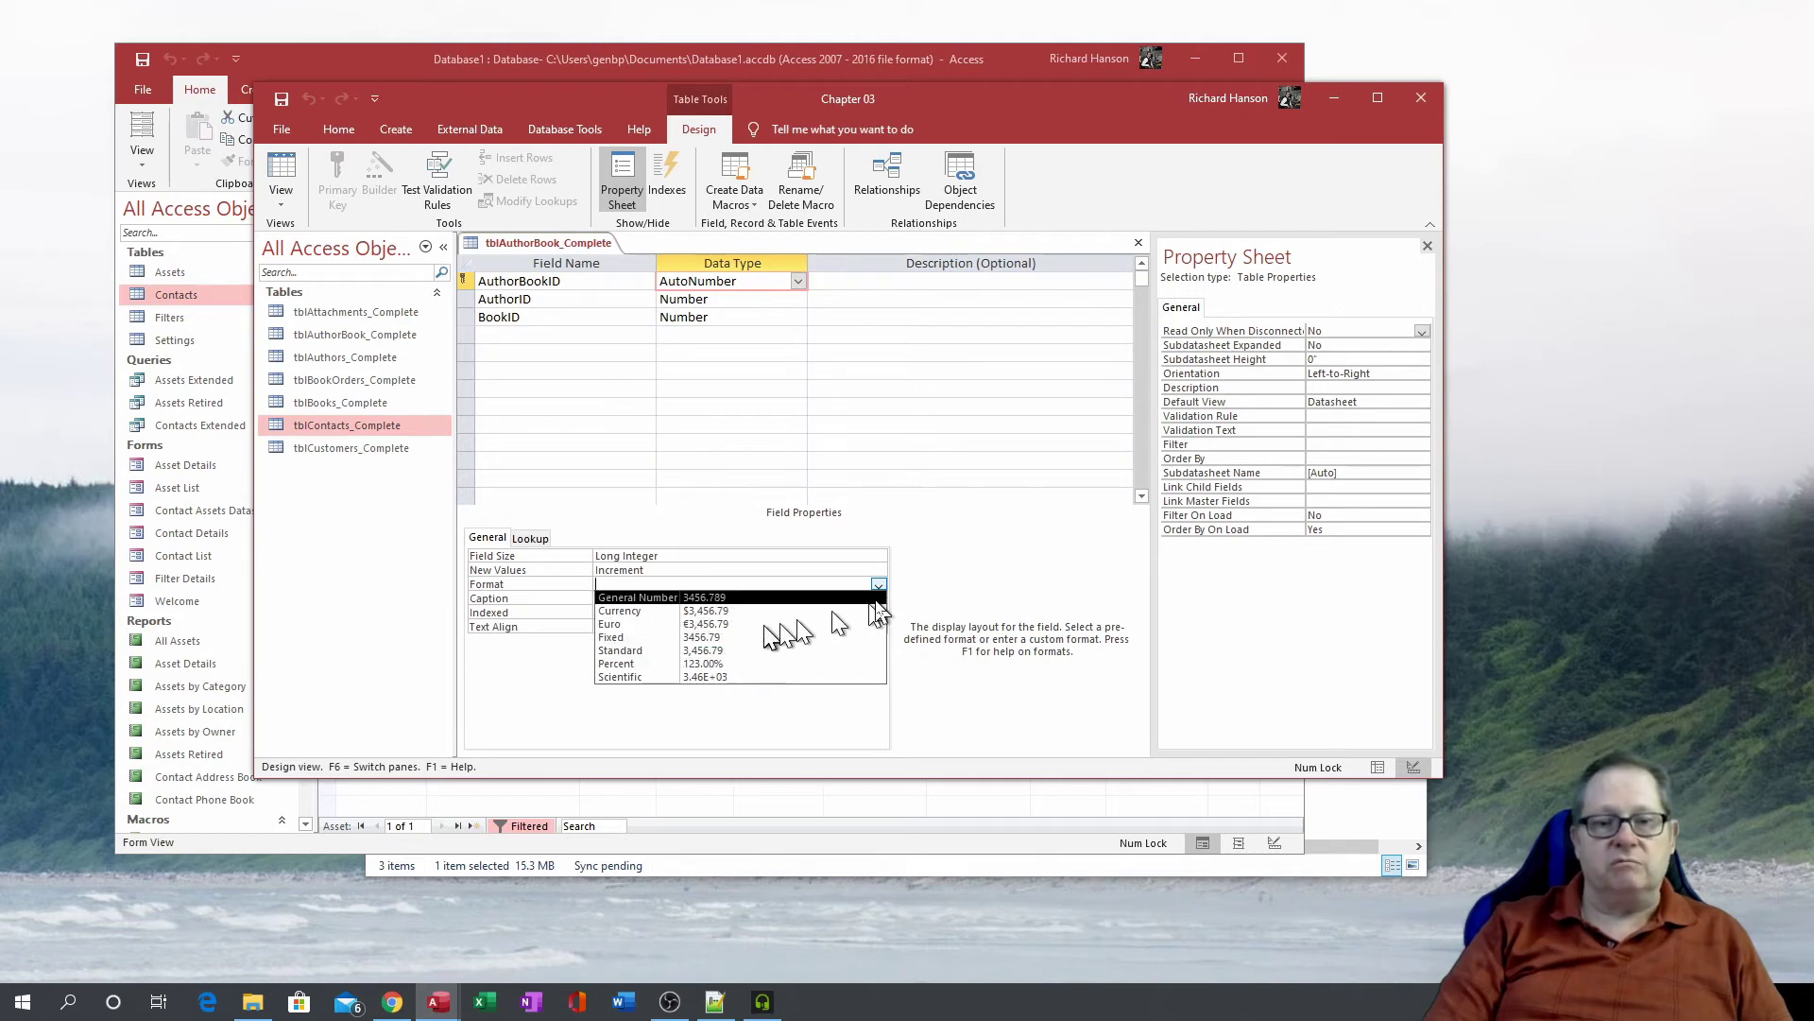
click(879, 585)
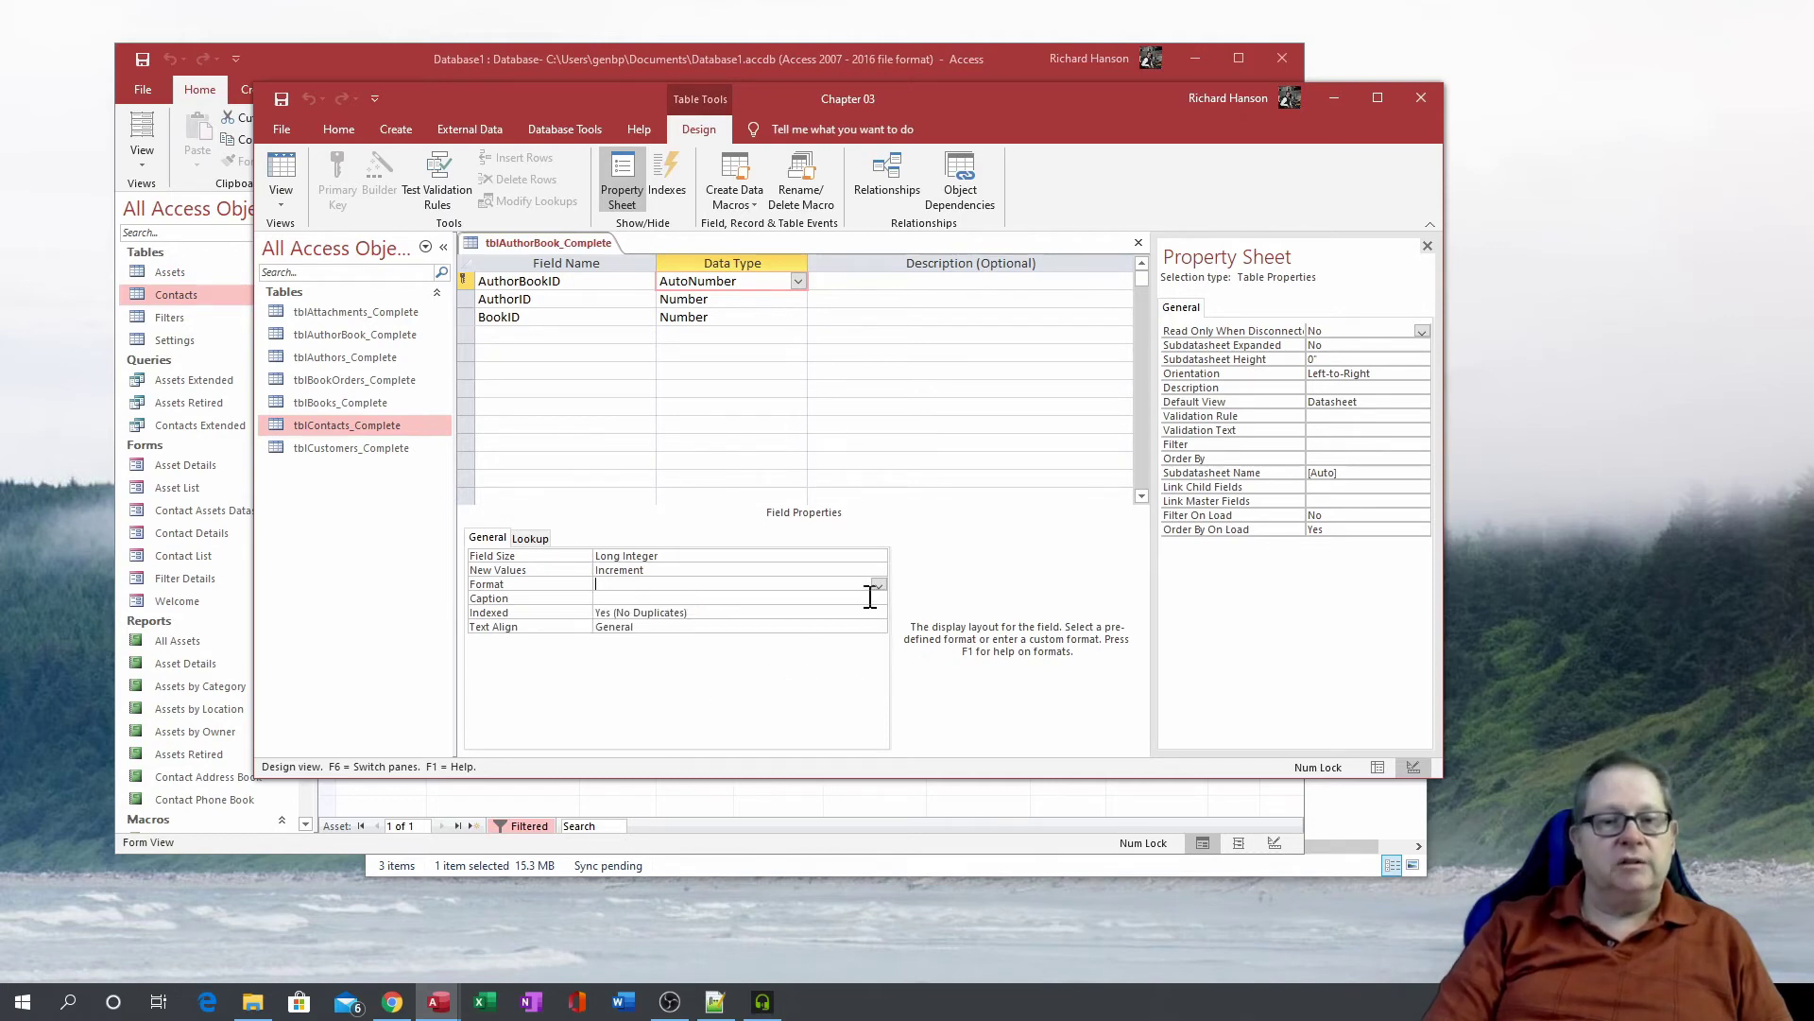
click(630, 598)
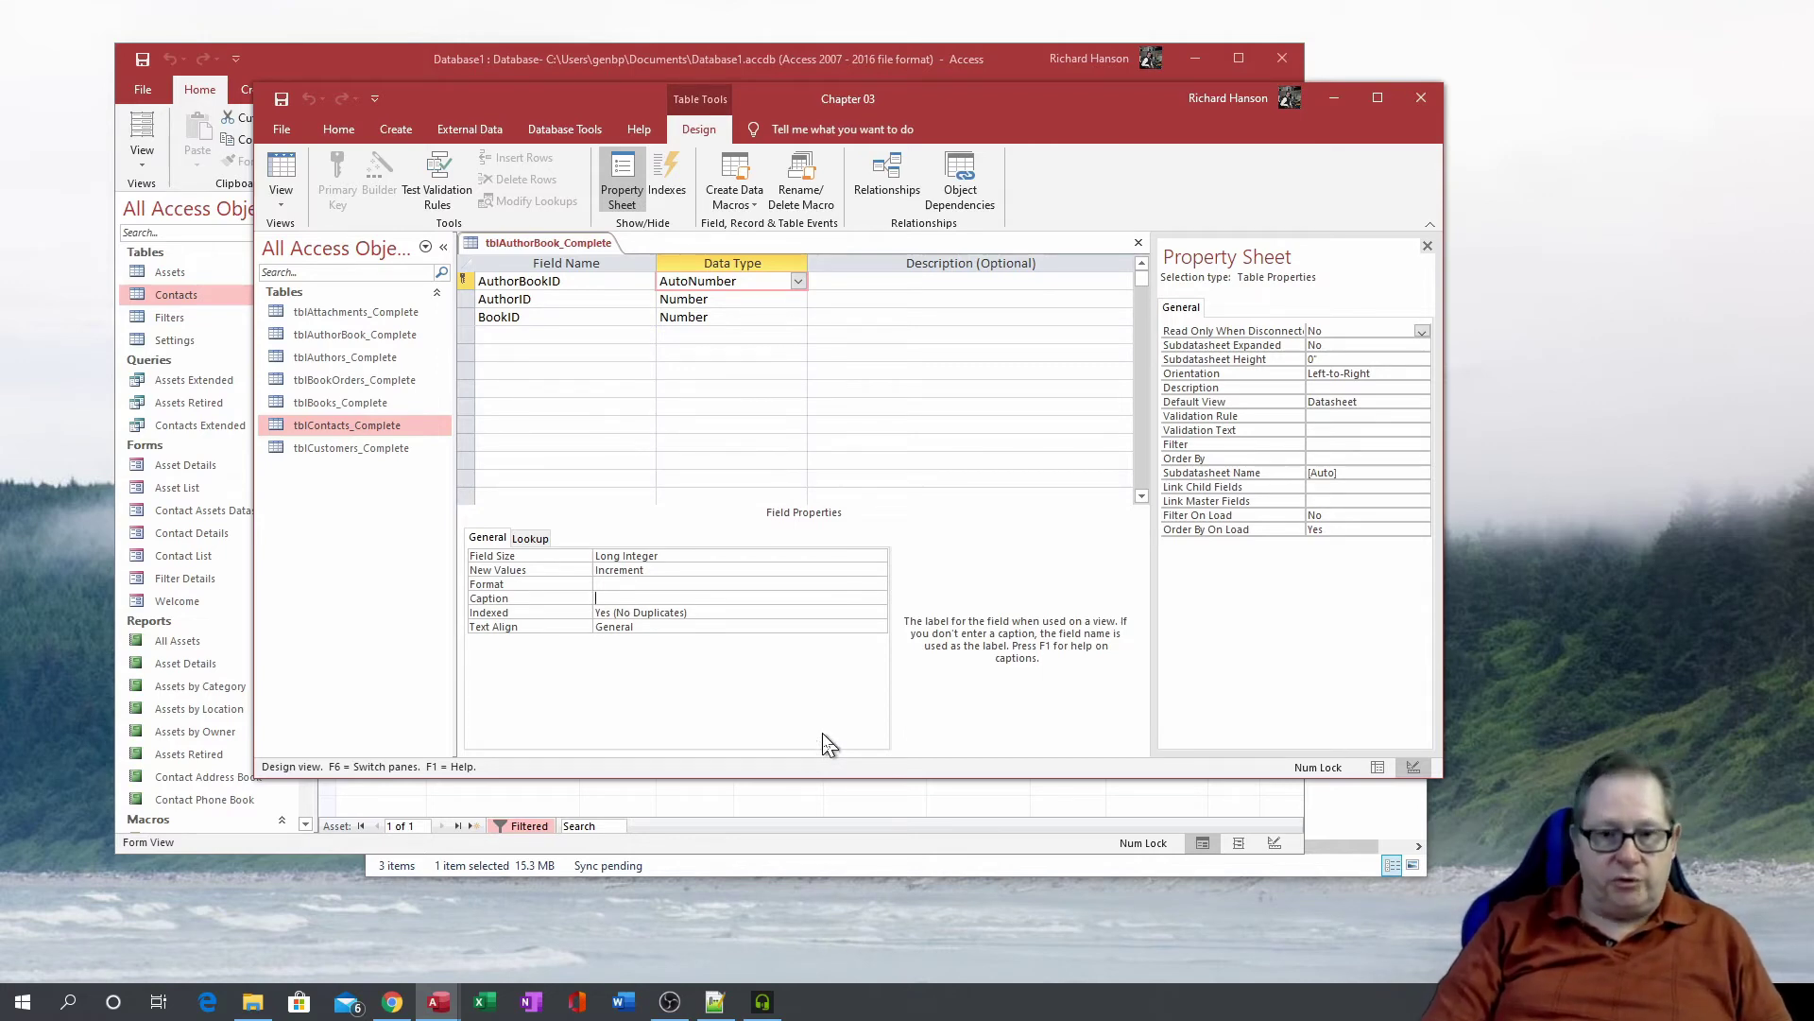
- Inspect AuthorID's Number data type and list its Field Size options, currently Long Integer
click(550, 299)
click(745, 299)
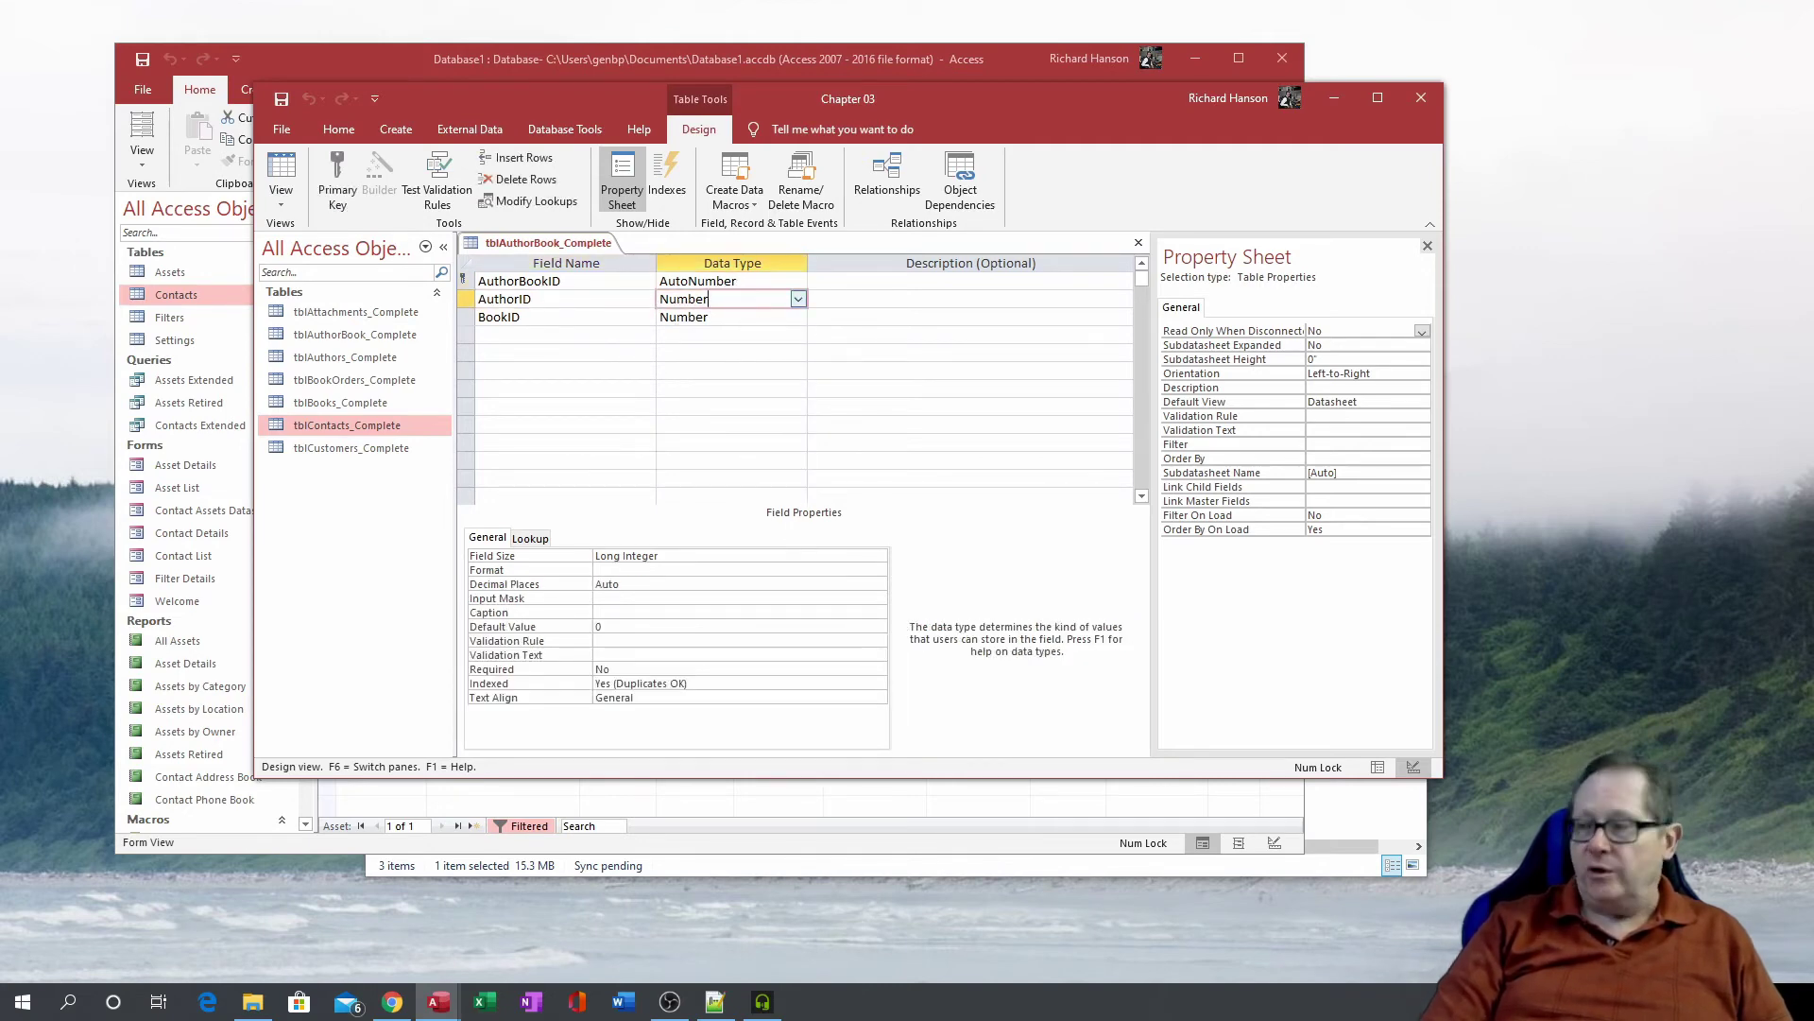
click(736, 557)
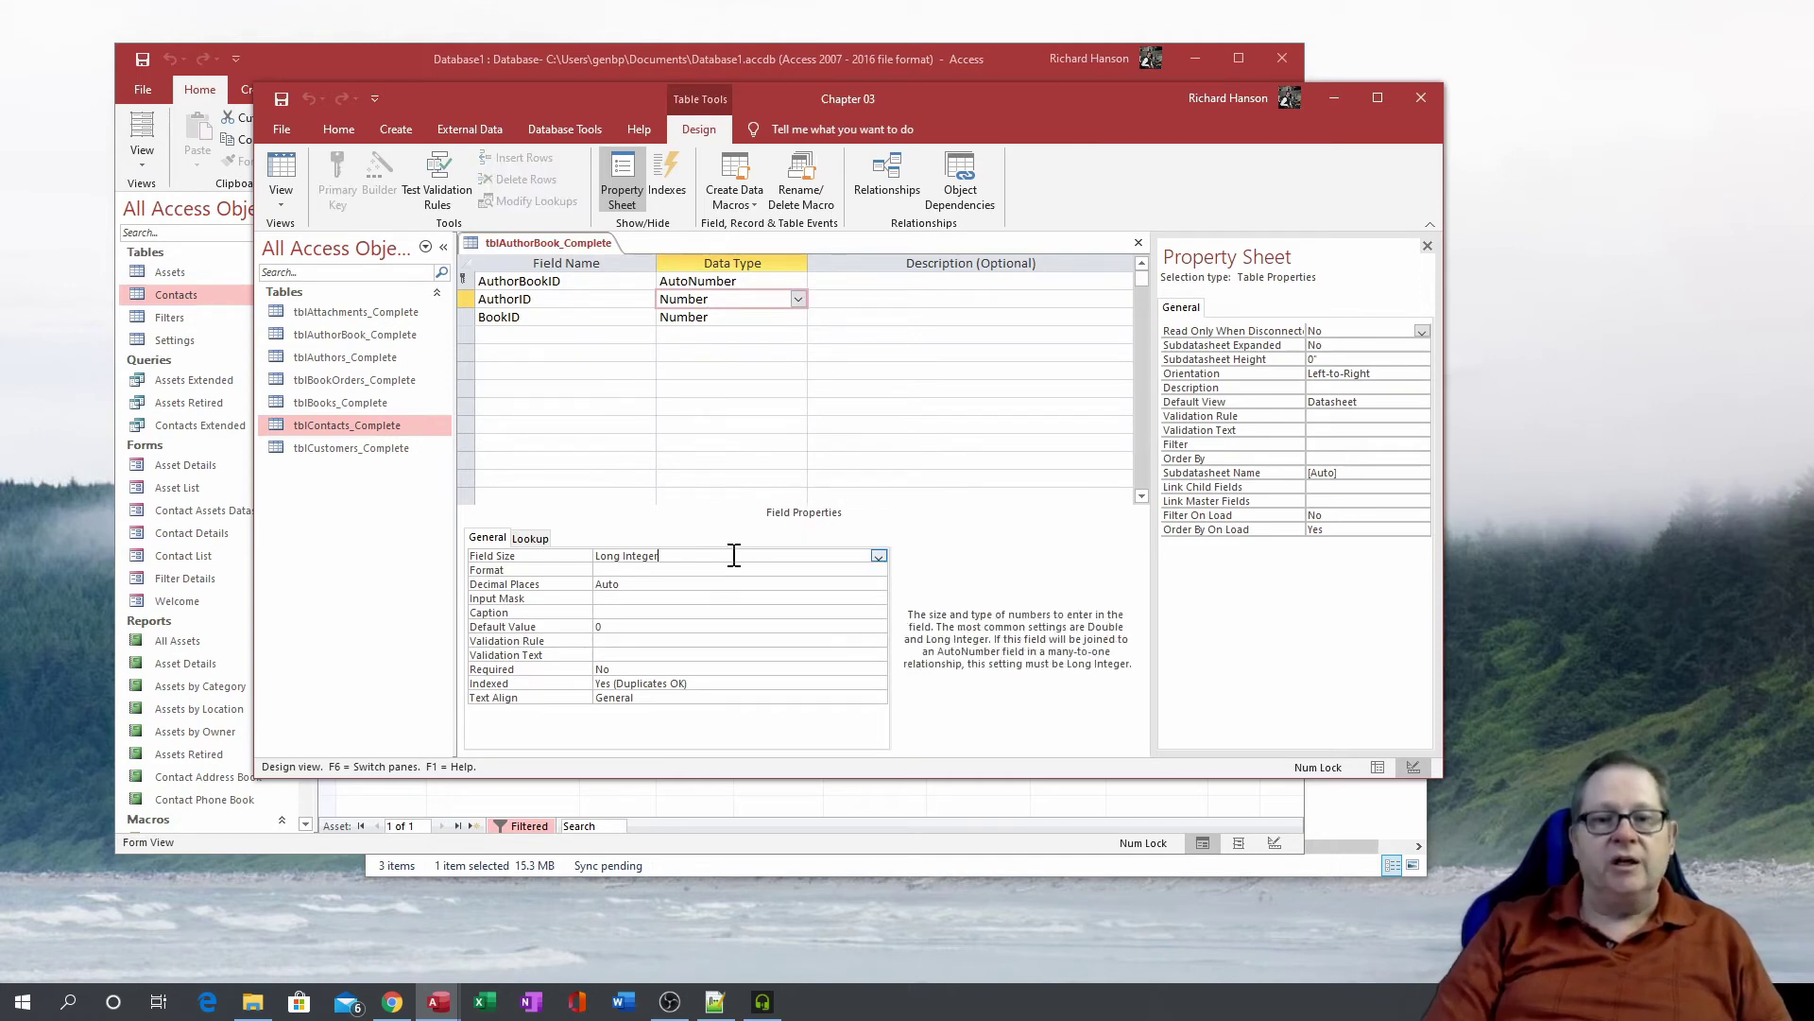
click(879, 557)
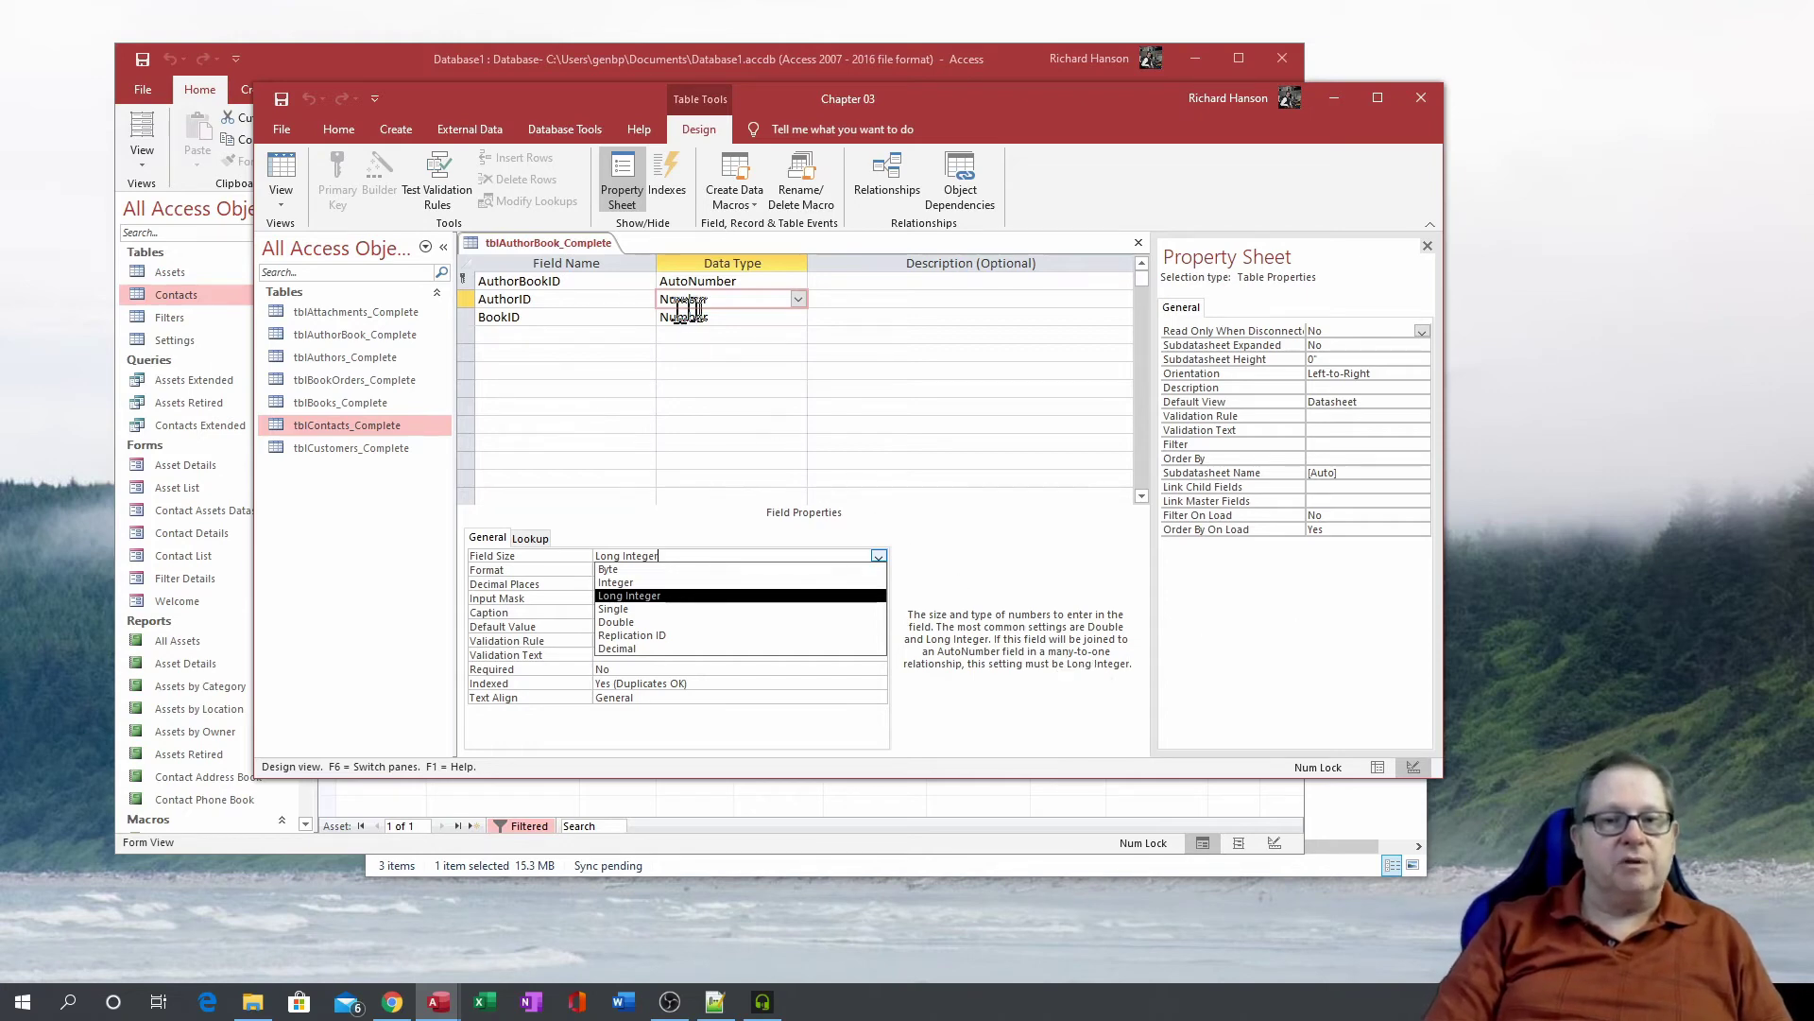
click(696, 555)
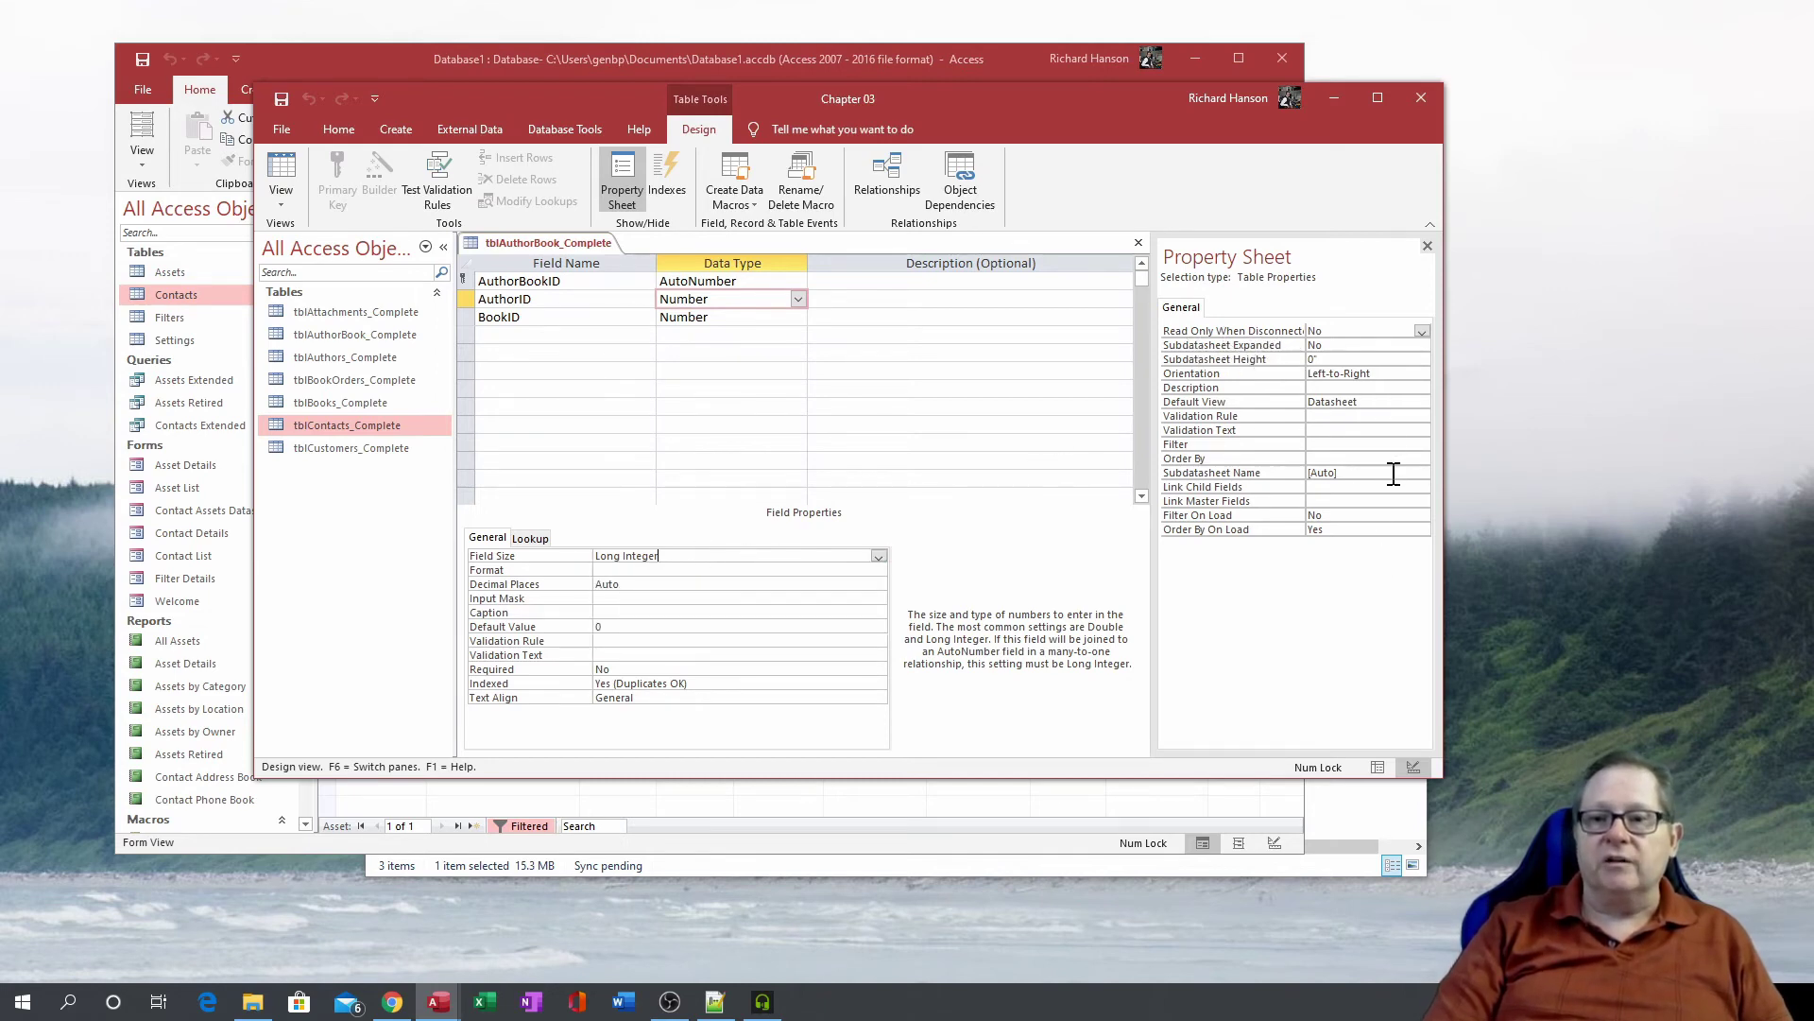
click(1379, 389)
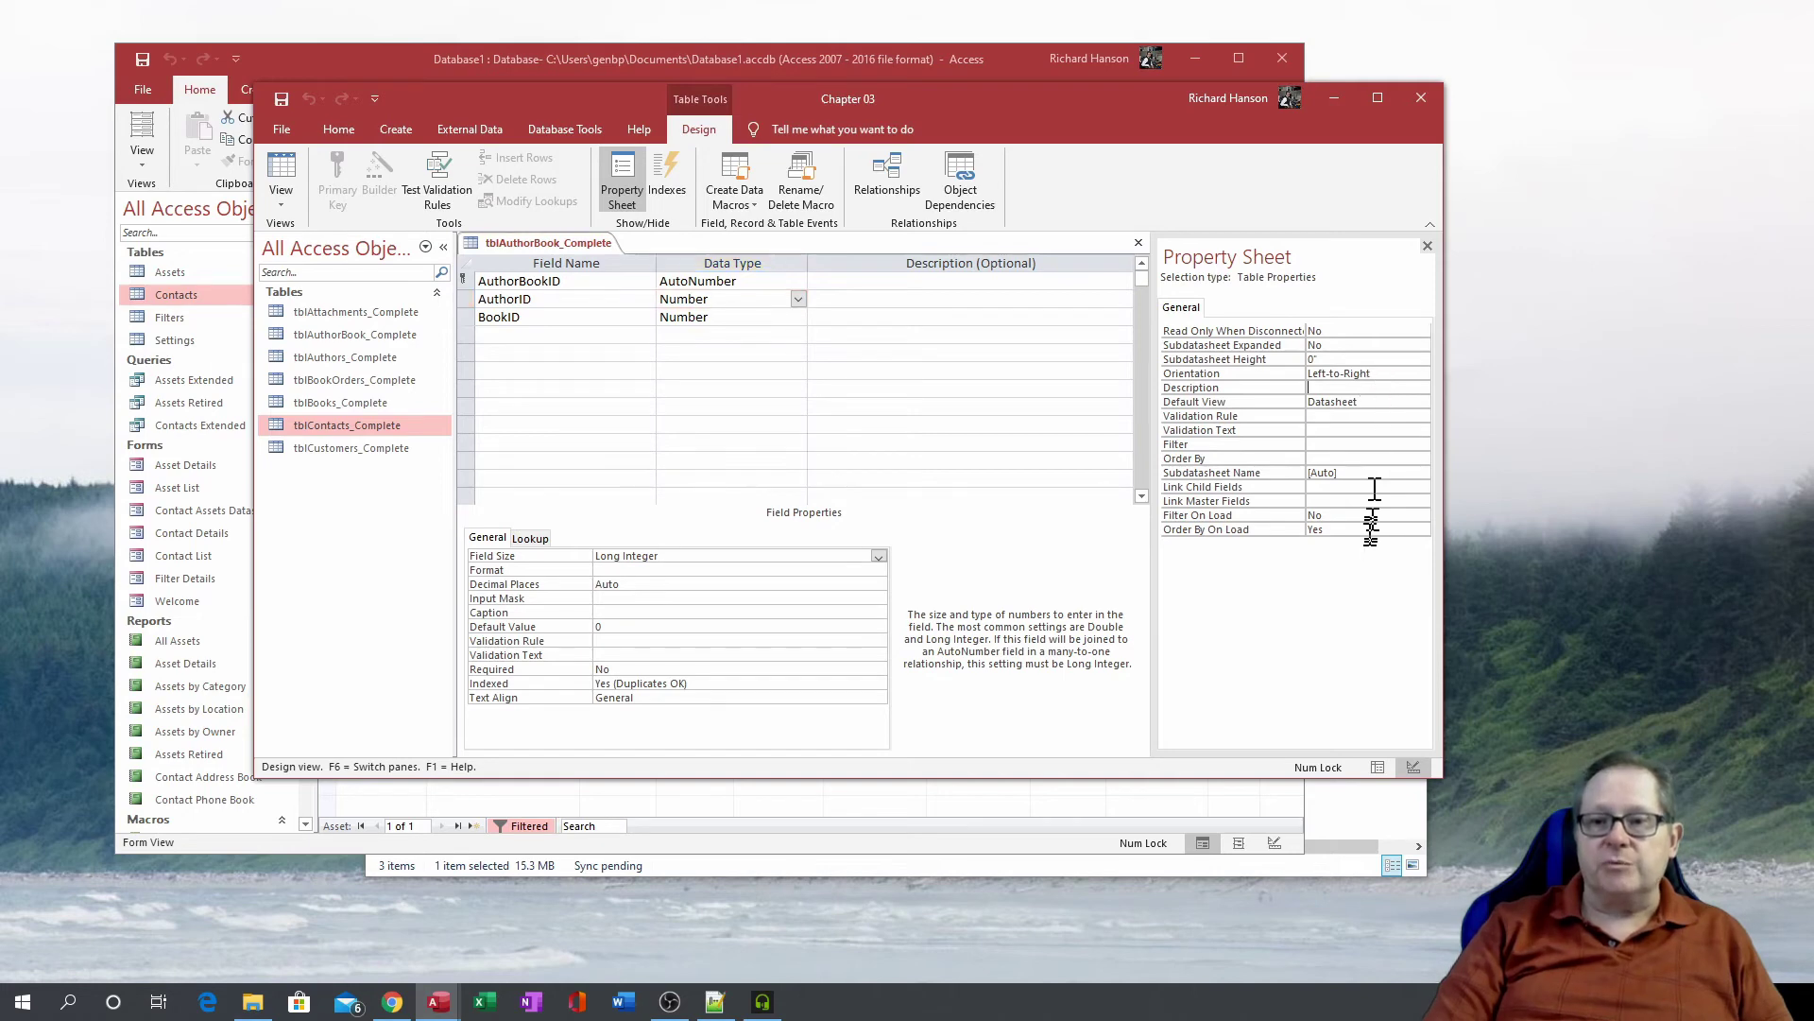
click(1336, 416)
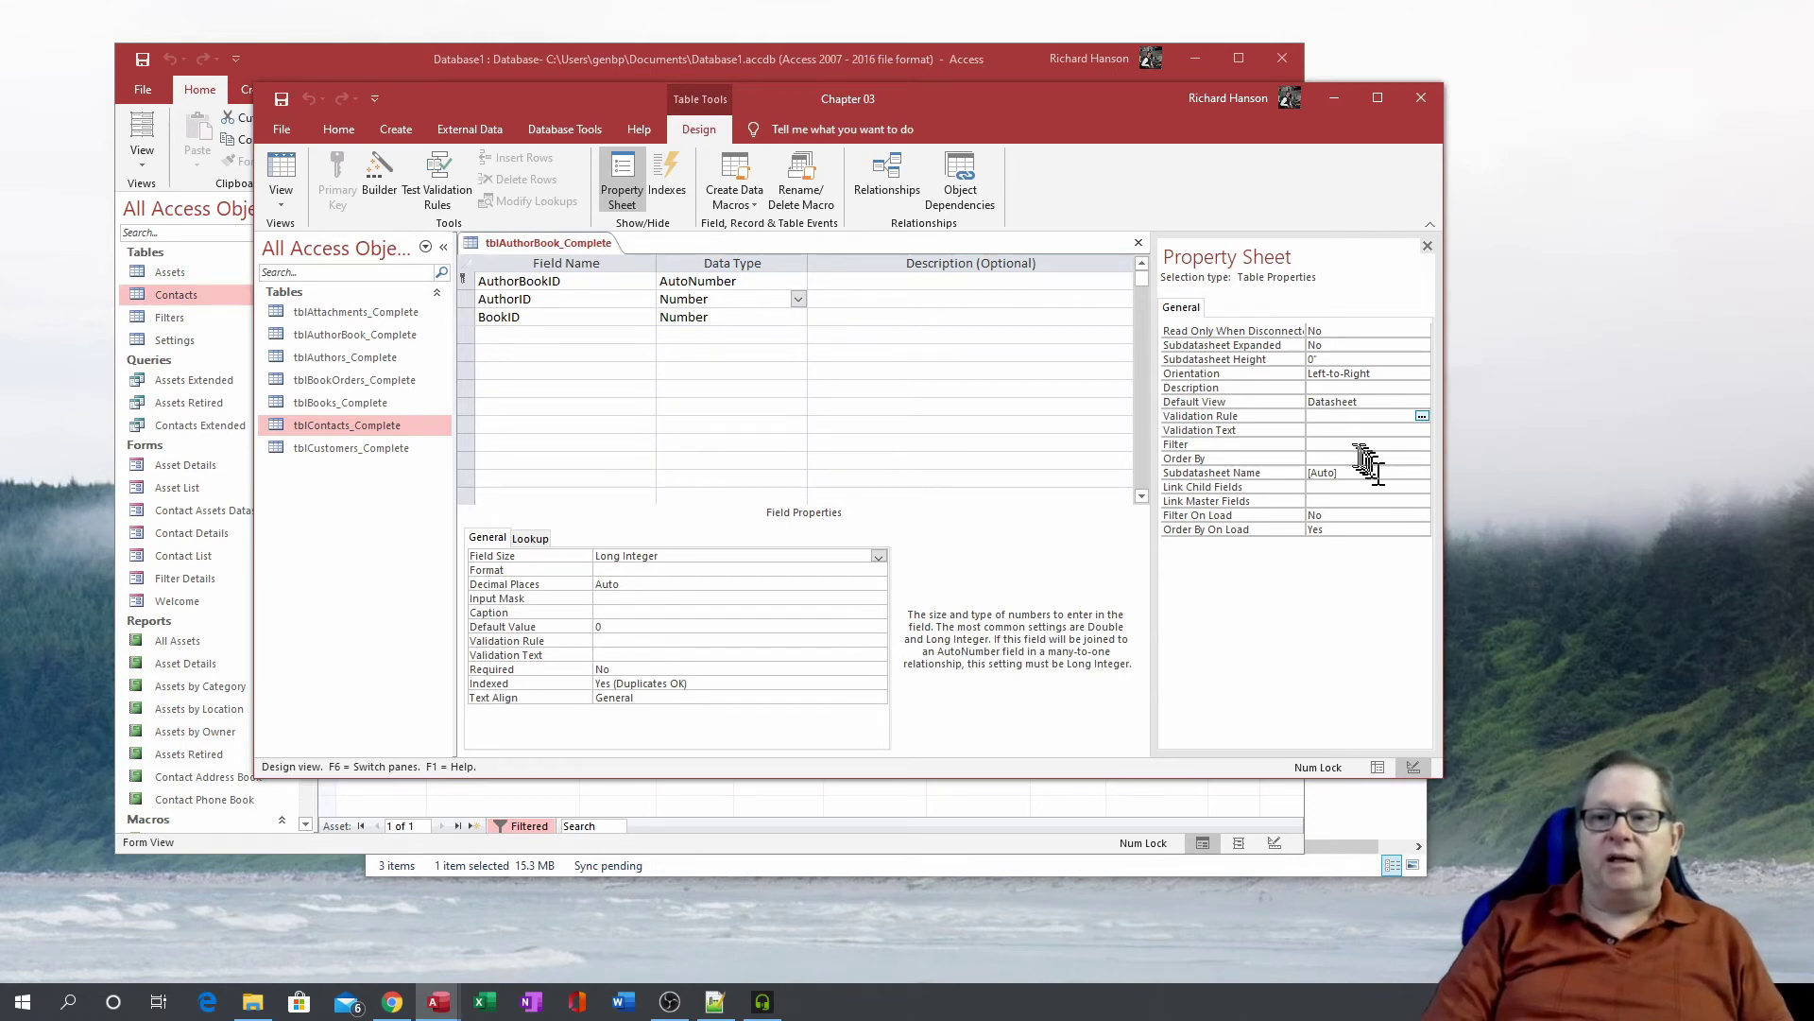
click(1328, 430)
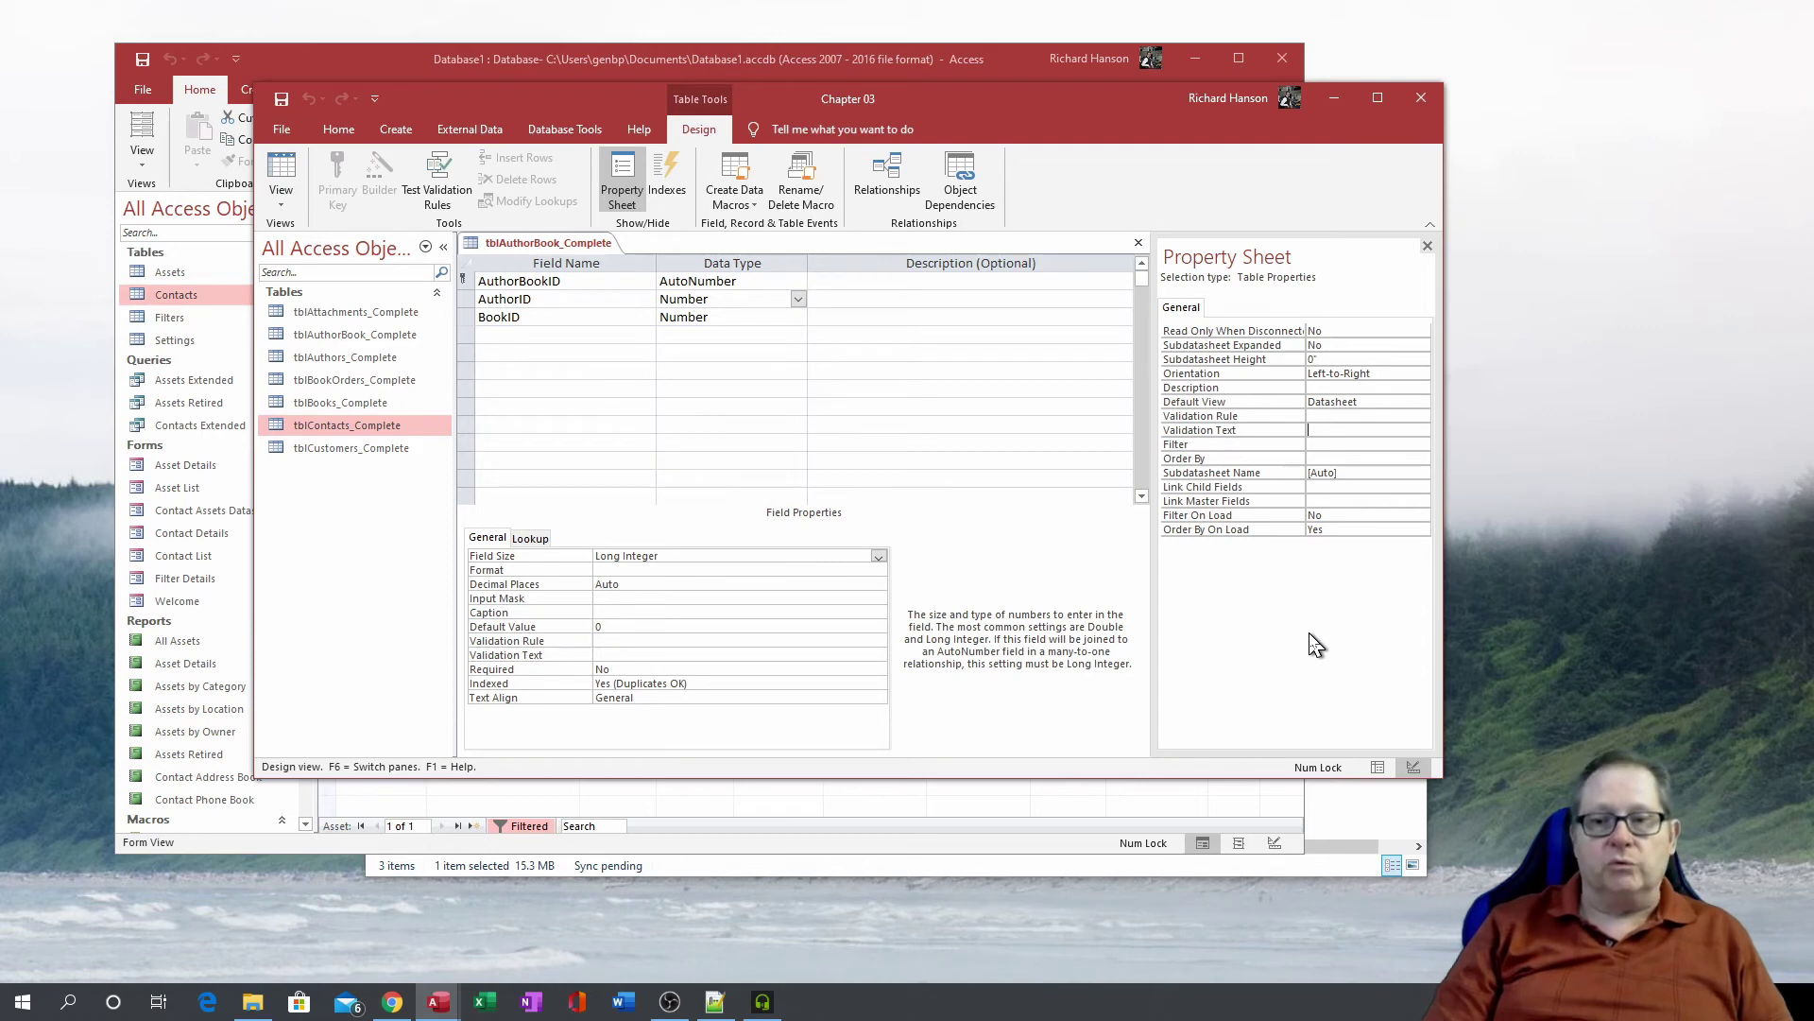
click(1334, 515)
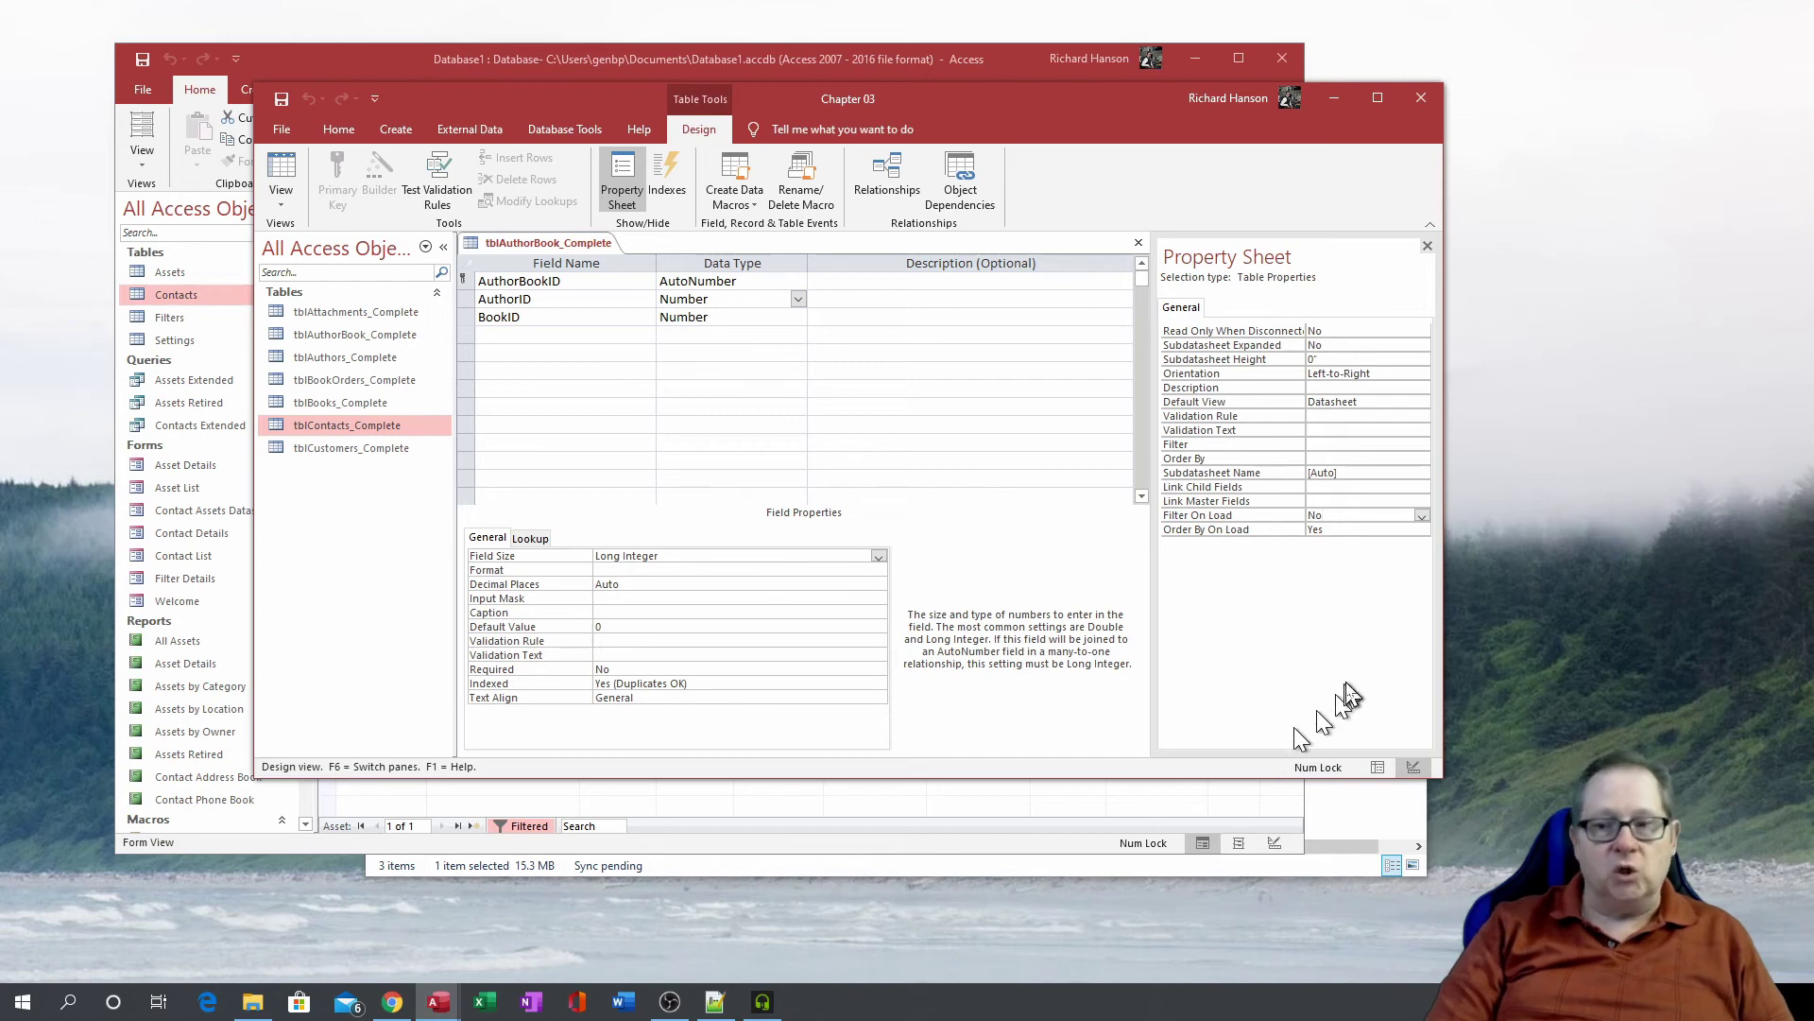
click(1326, 529)
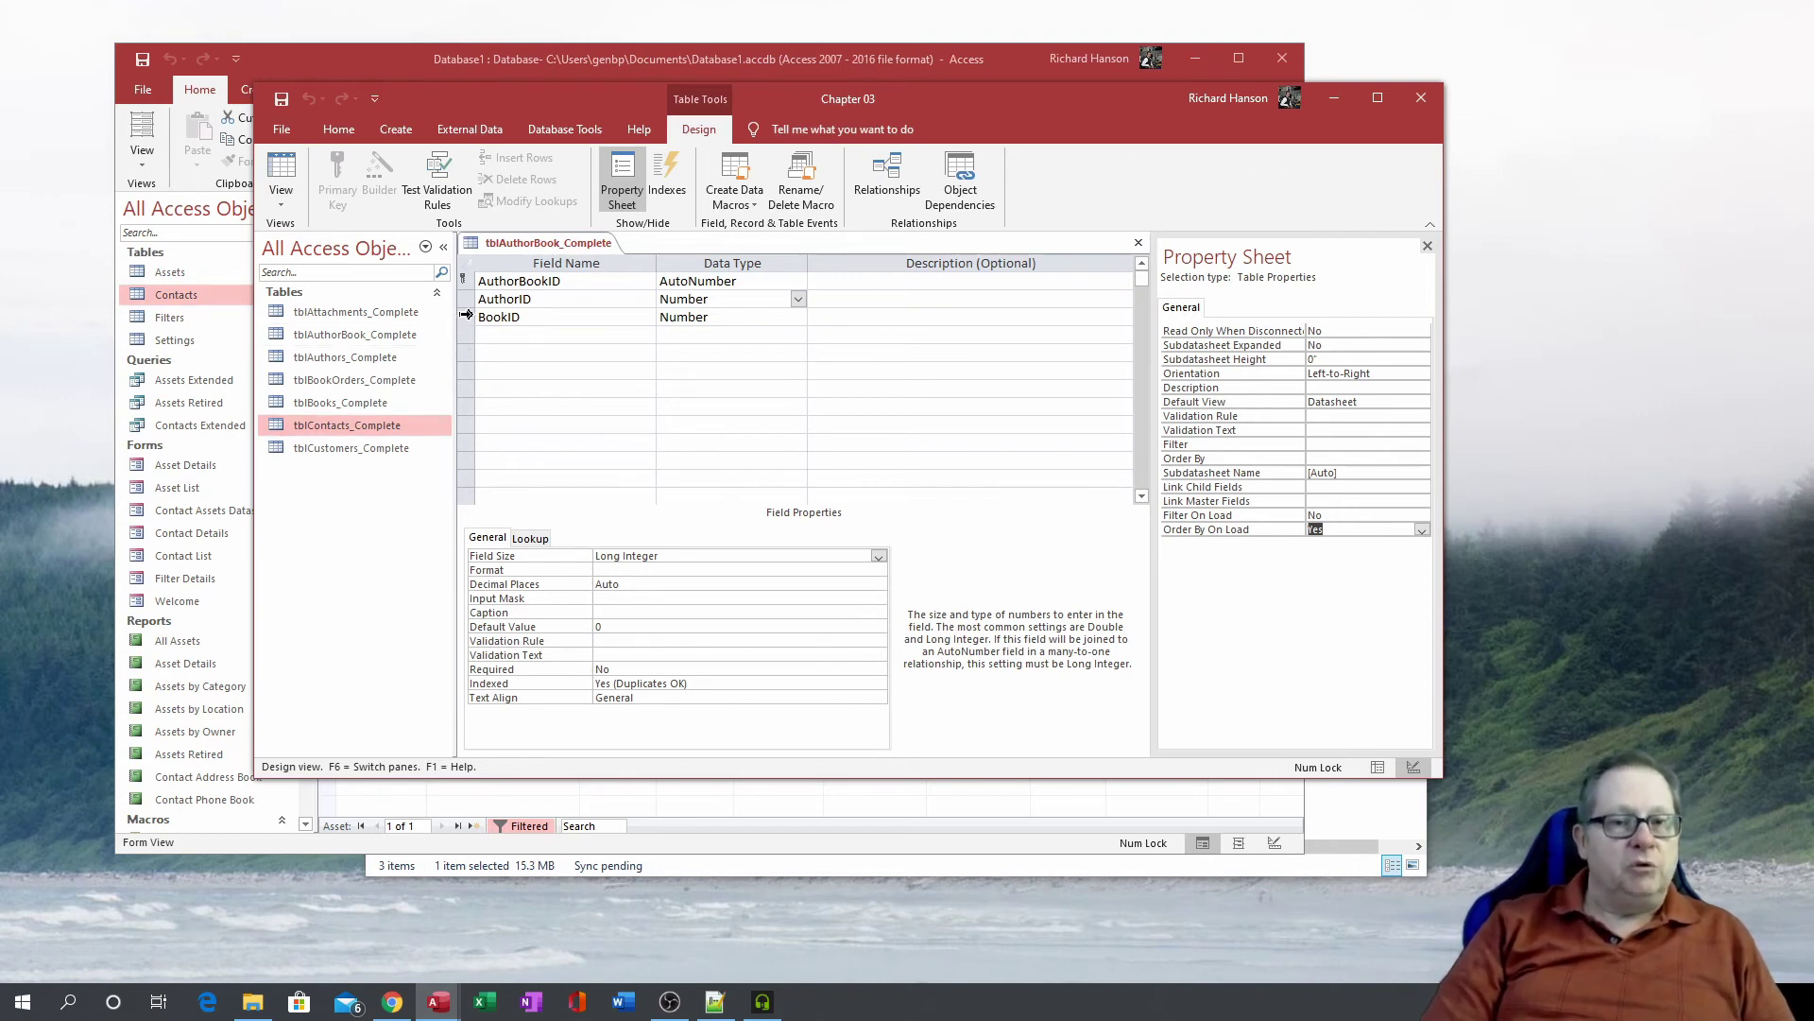
- Move BookID above AuthorID and insert a blank field row above AuthorID
click(466, 317)
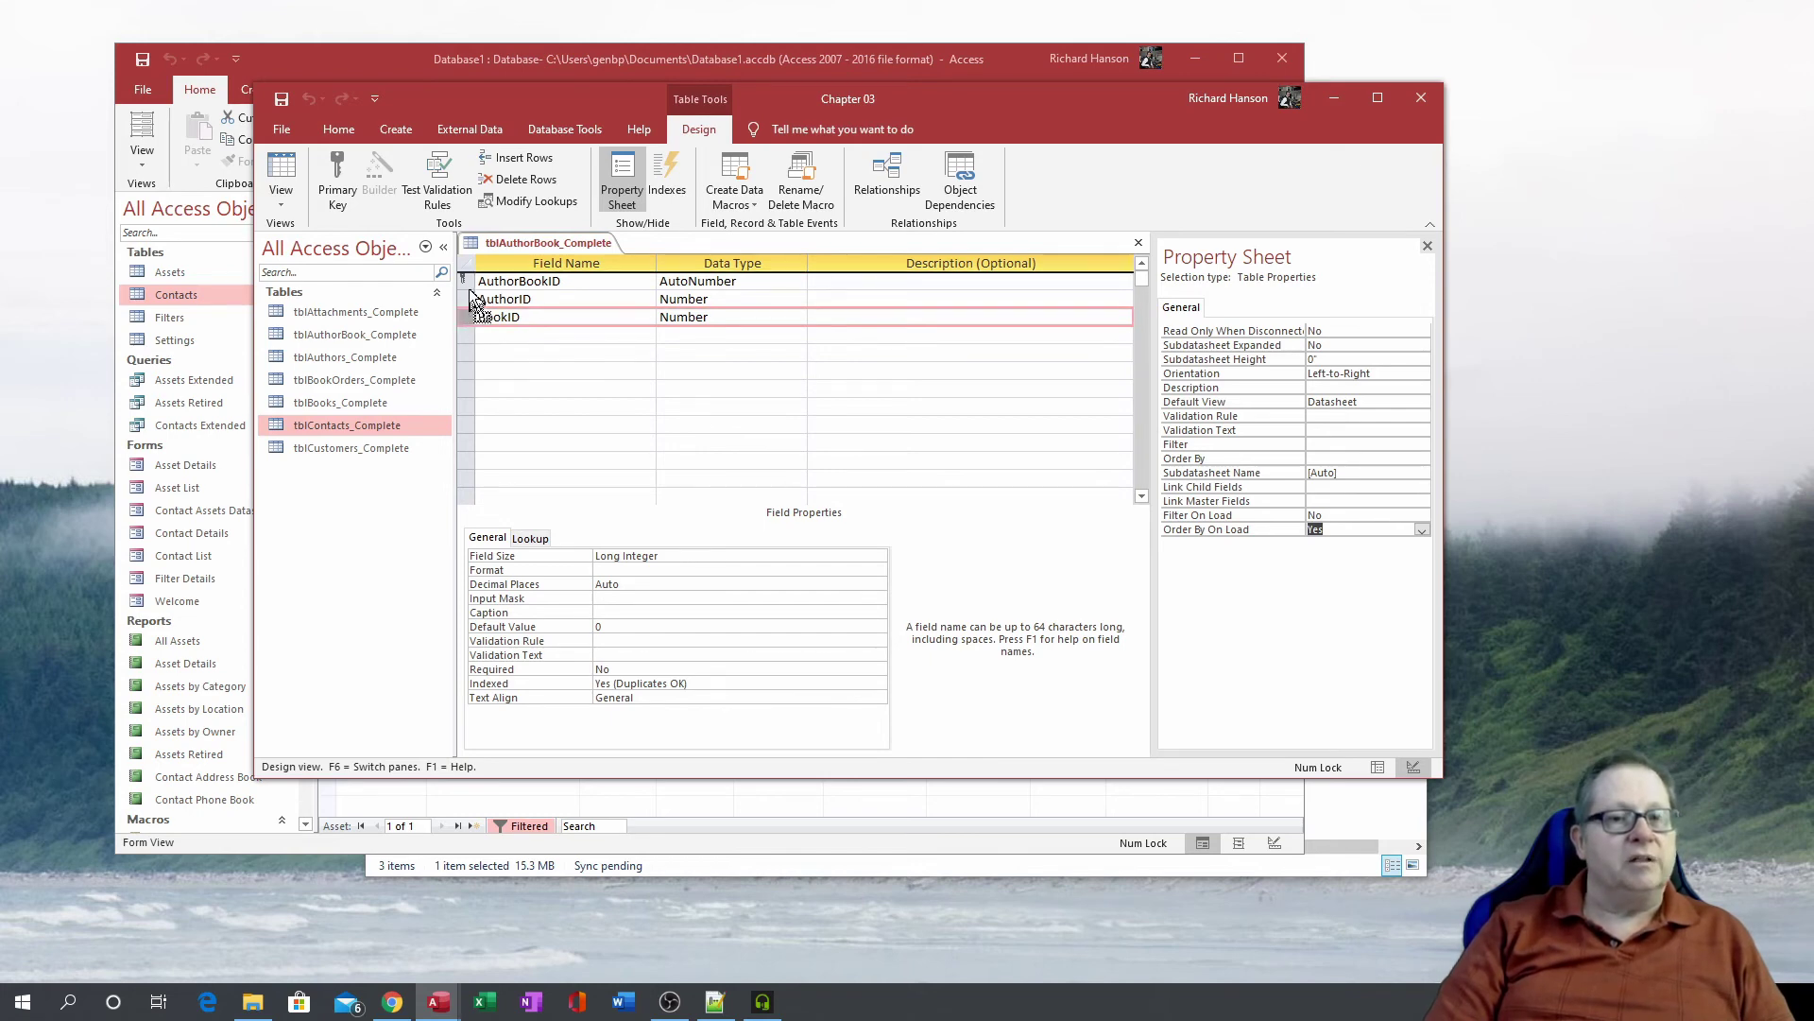
mouse_move(472, 301)
mouse_down()
mouse_move(470, 285)
mouse_move(471, 413)
mouse_move(468, 300)
mouse_up()
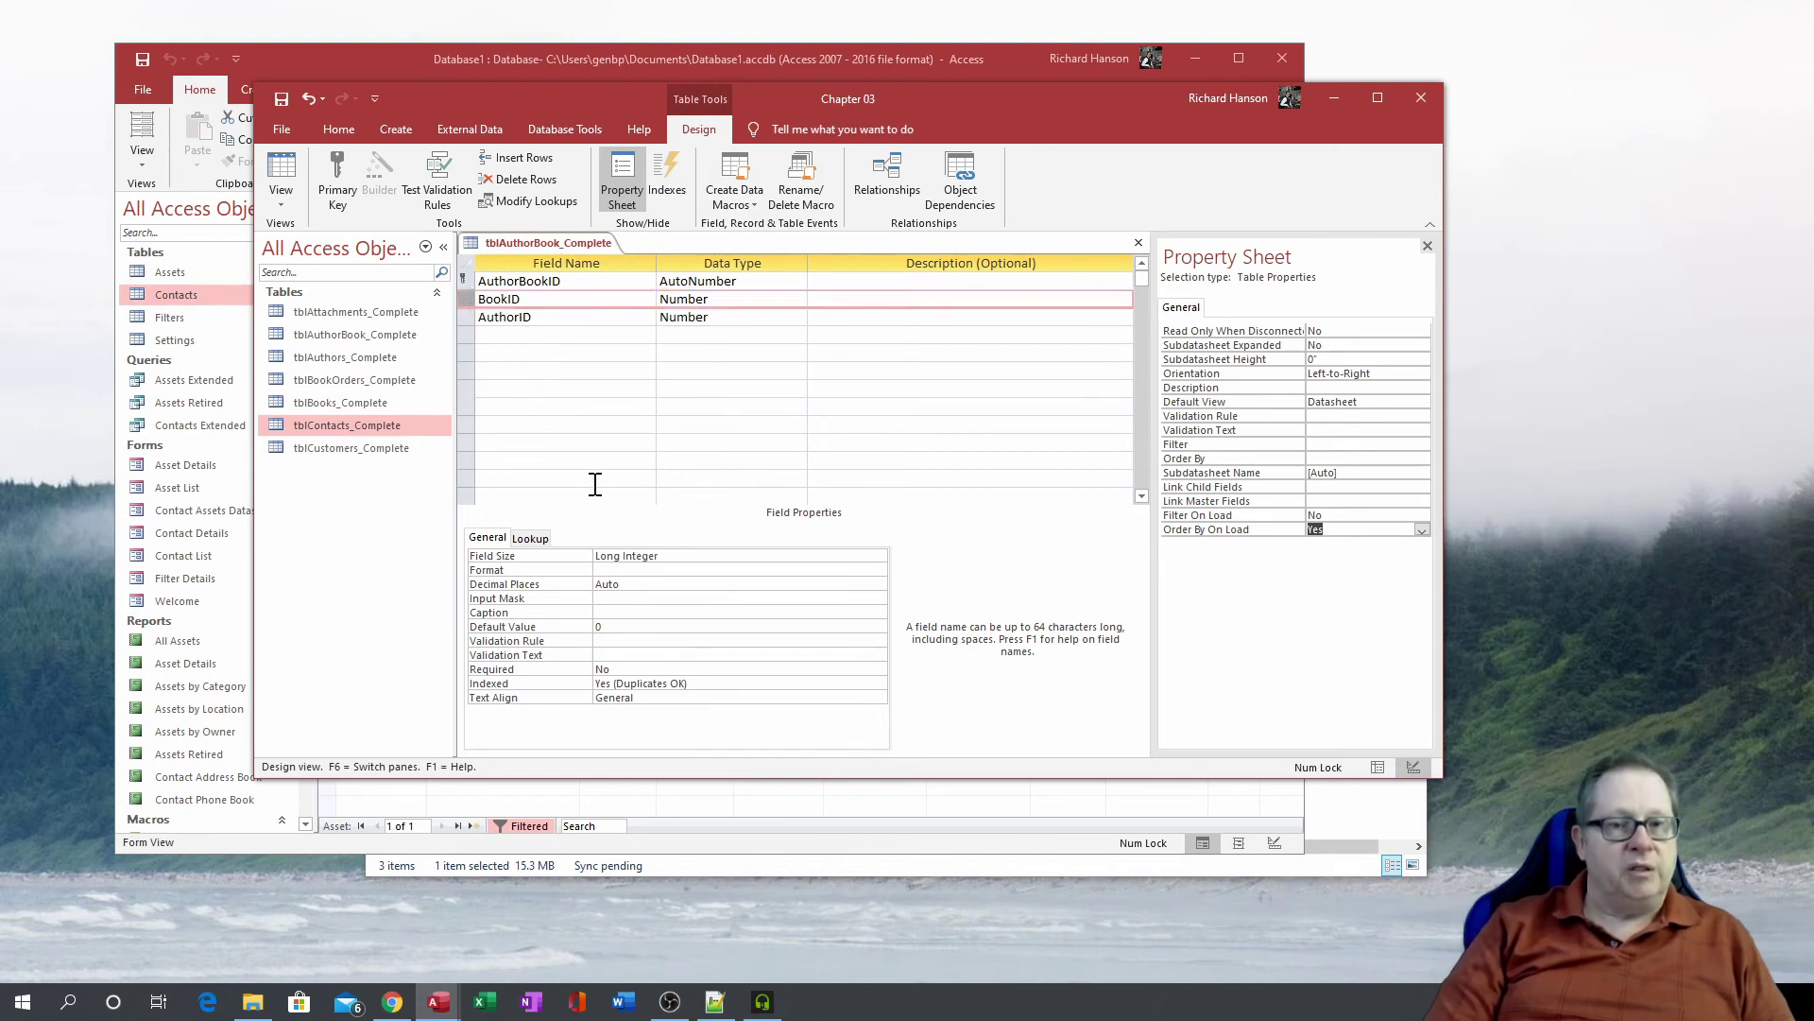
click(466, 318)
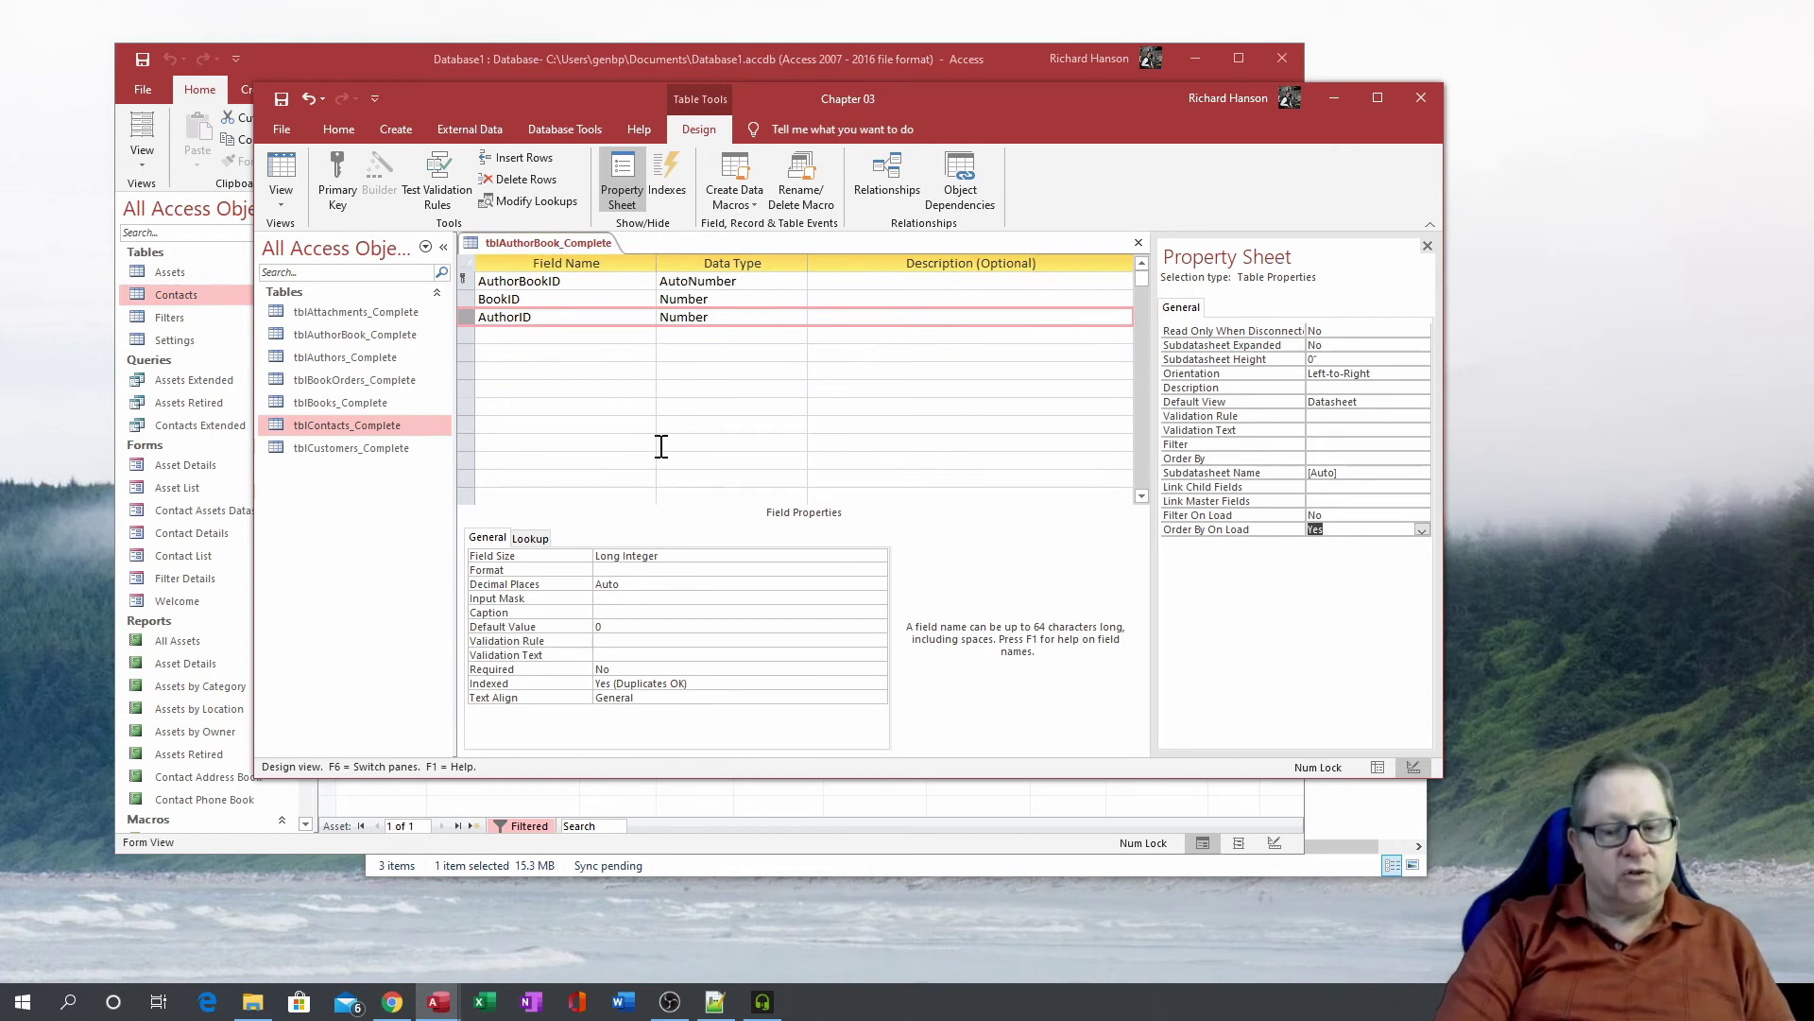
key(Insert)
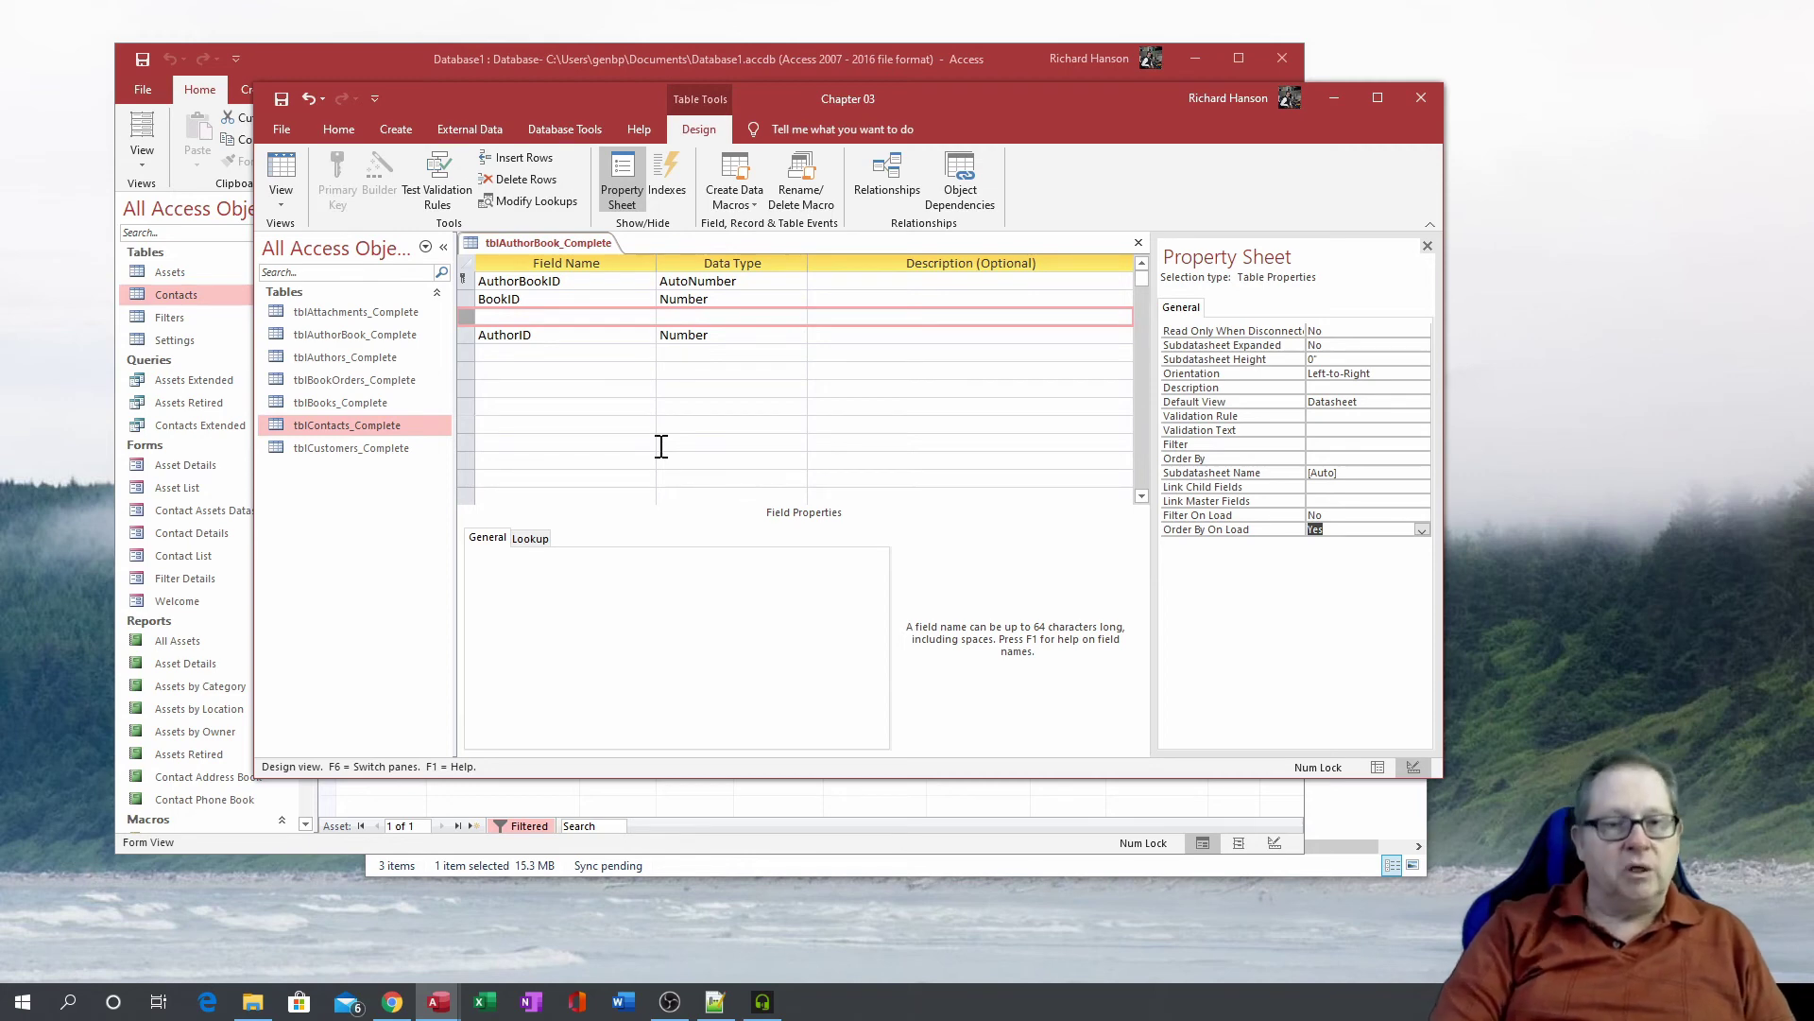
- Start deleting the BookID field, then answer No to keep it
click(462, 300)
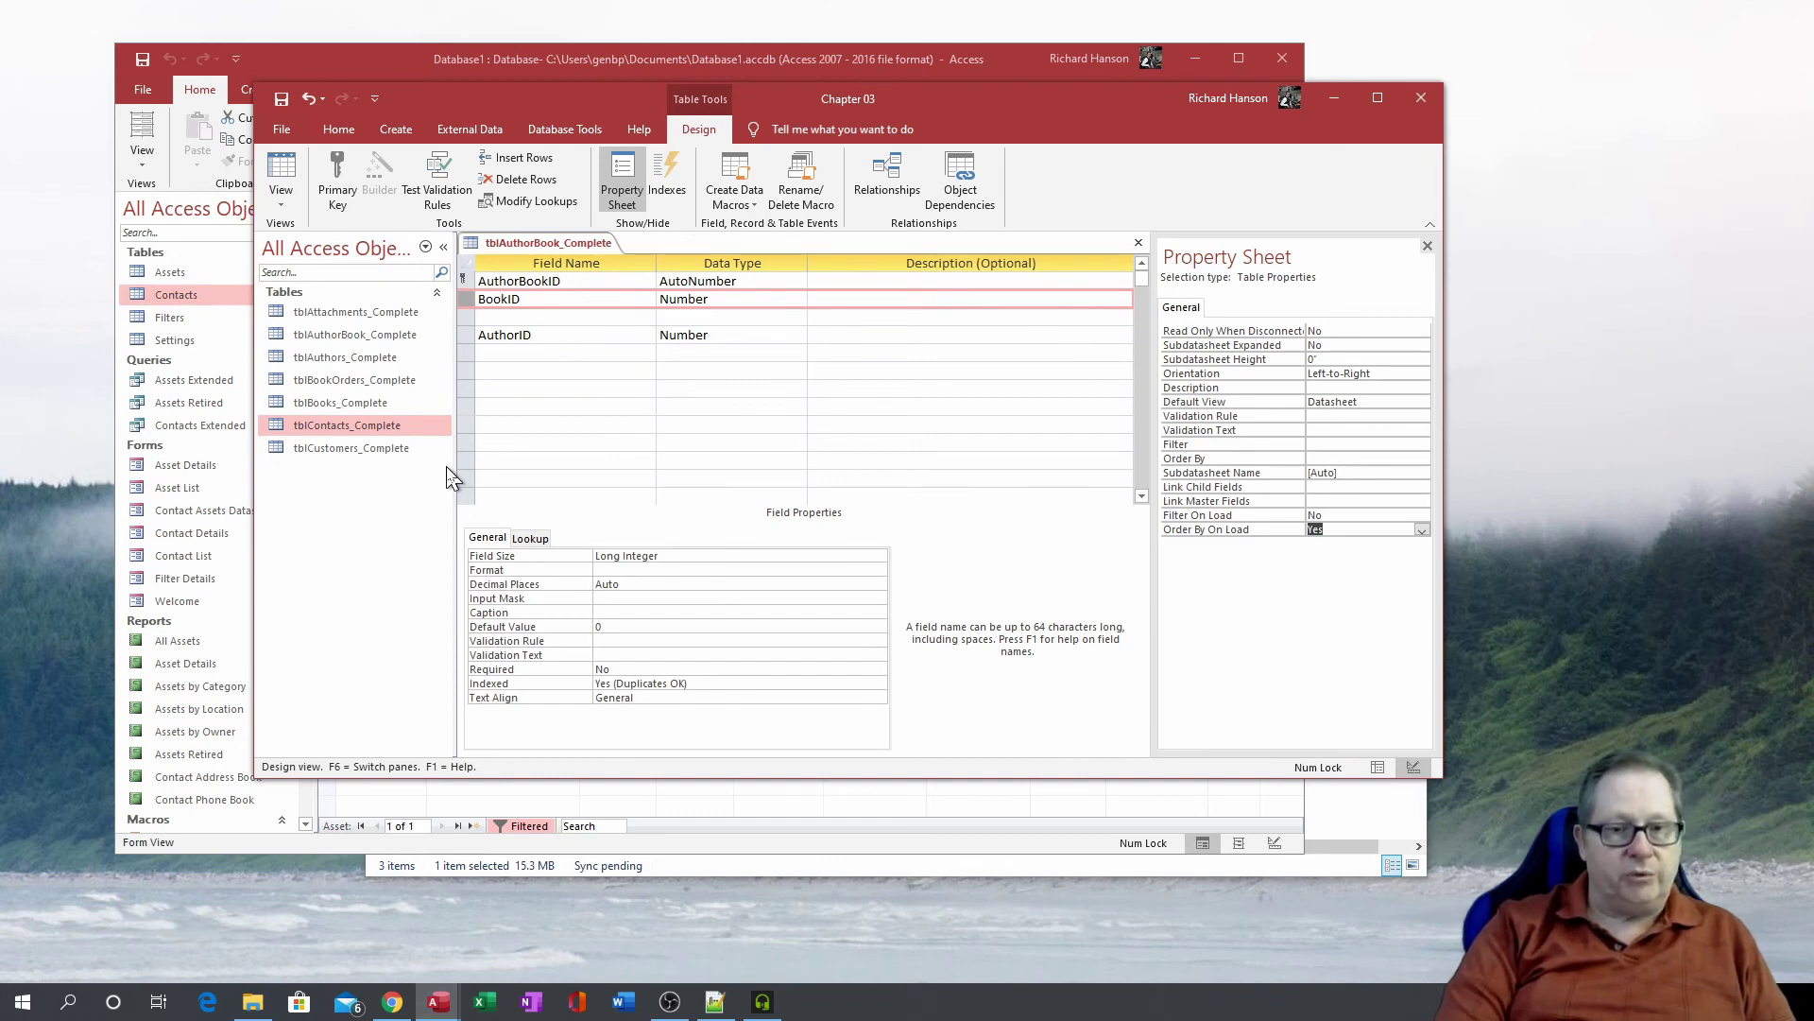
key(Delete)
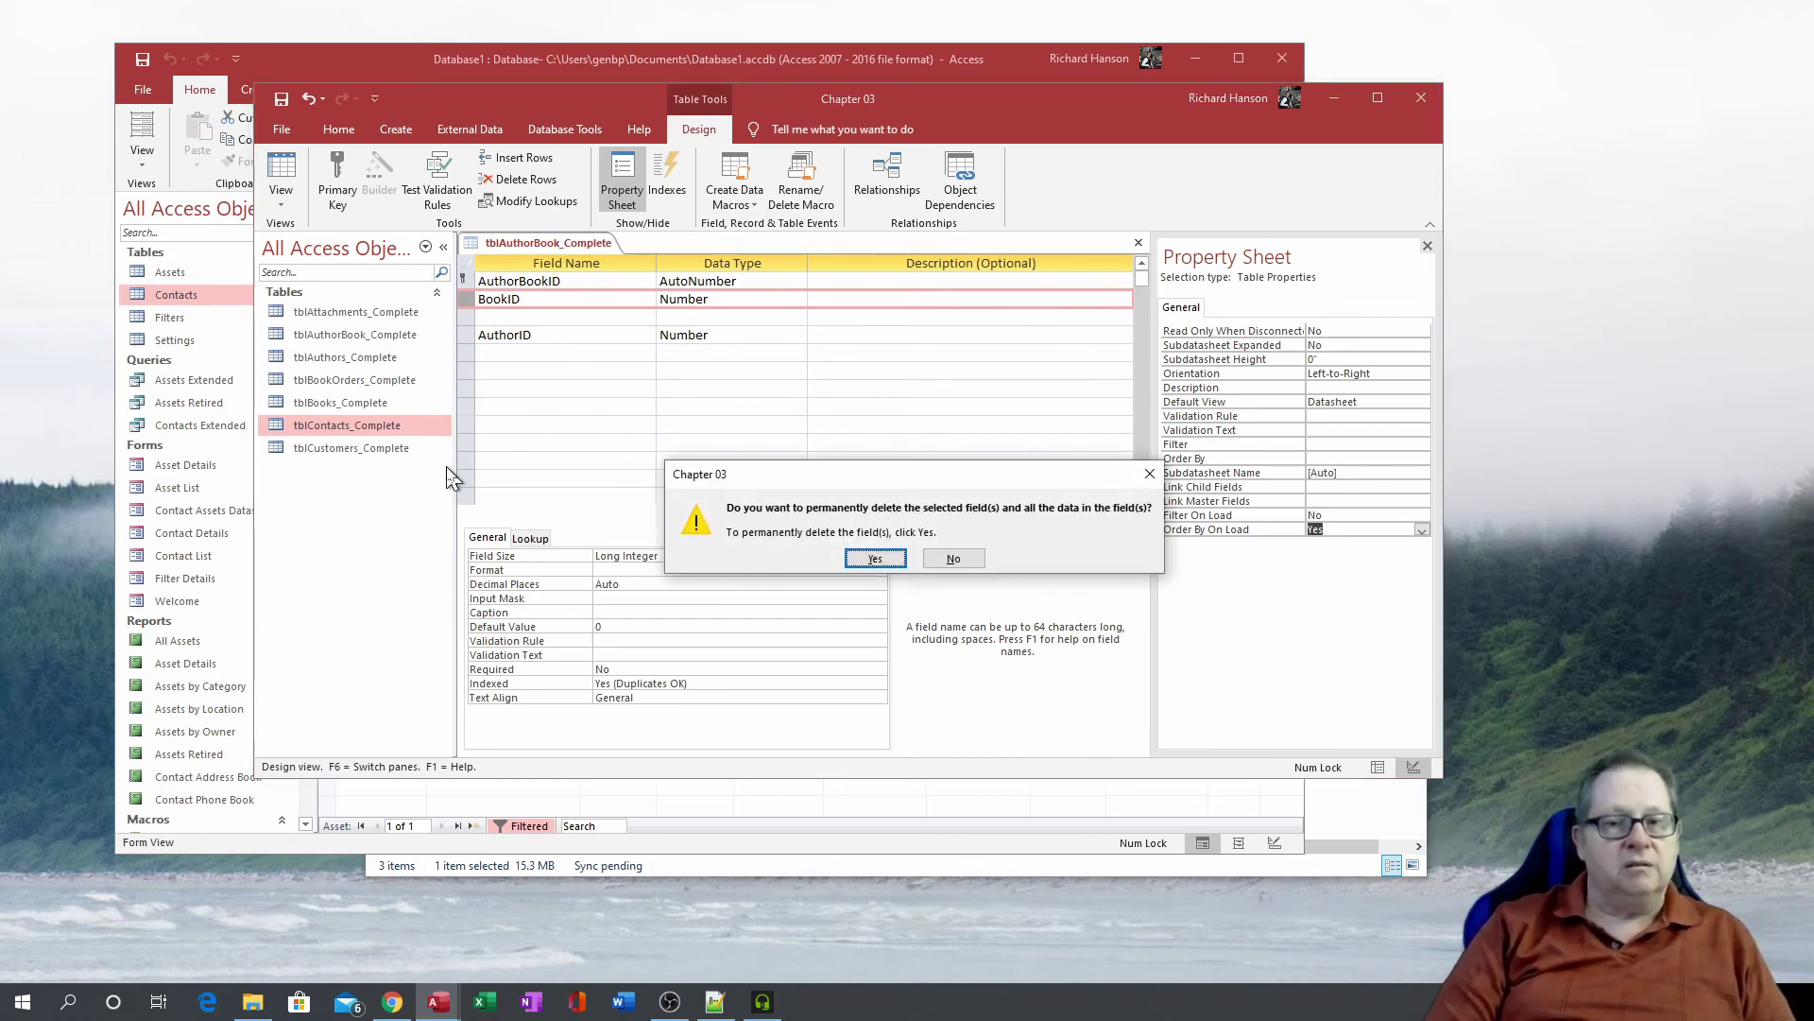
drag(876, 486, 721, 306)
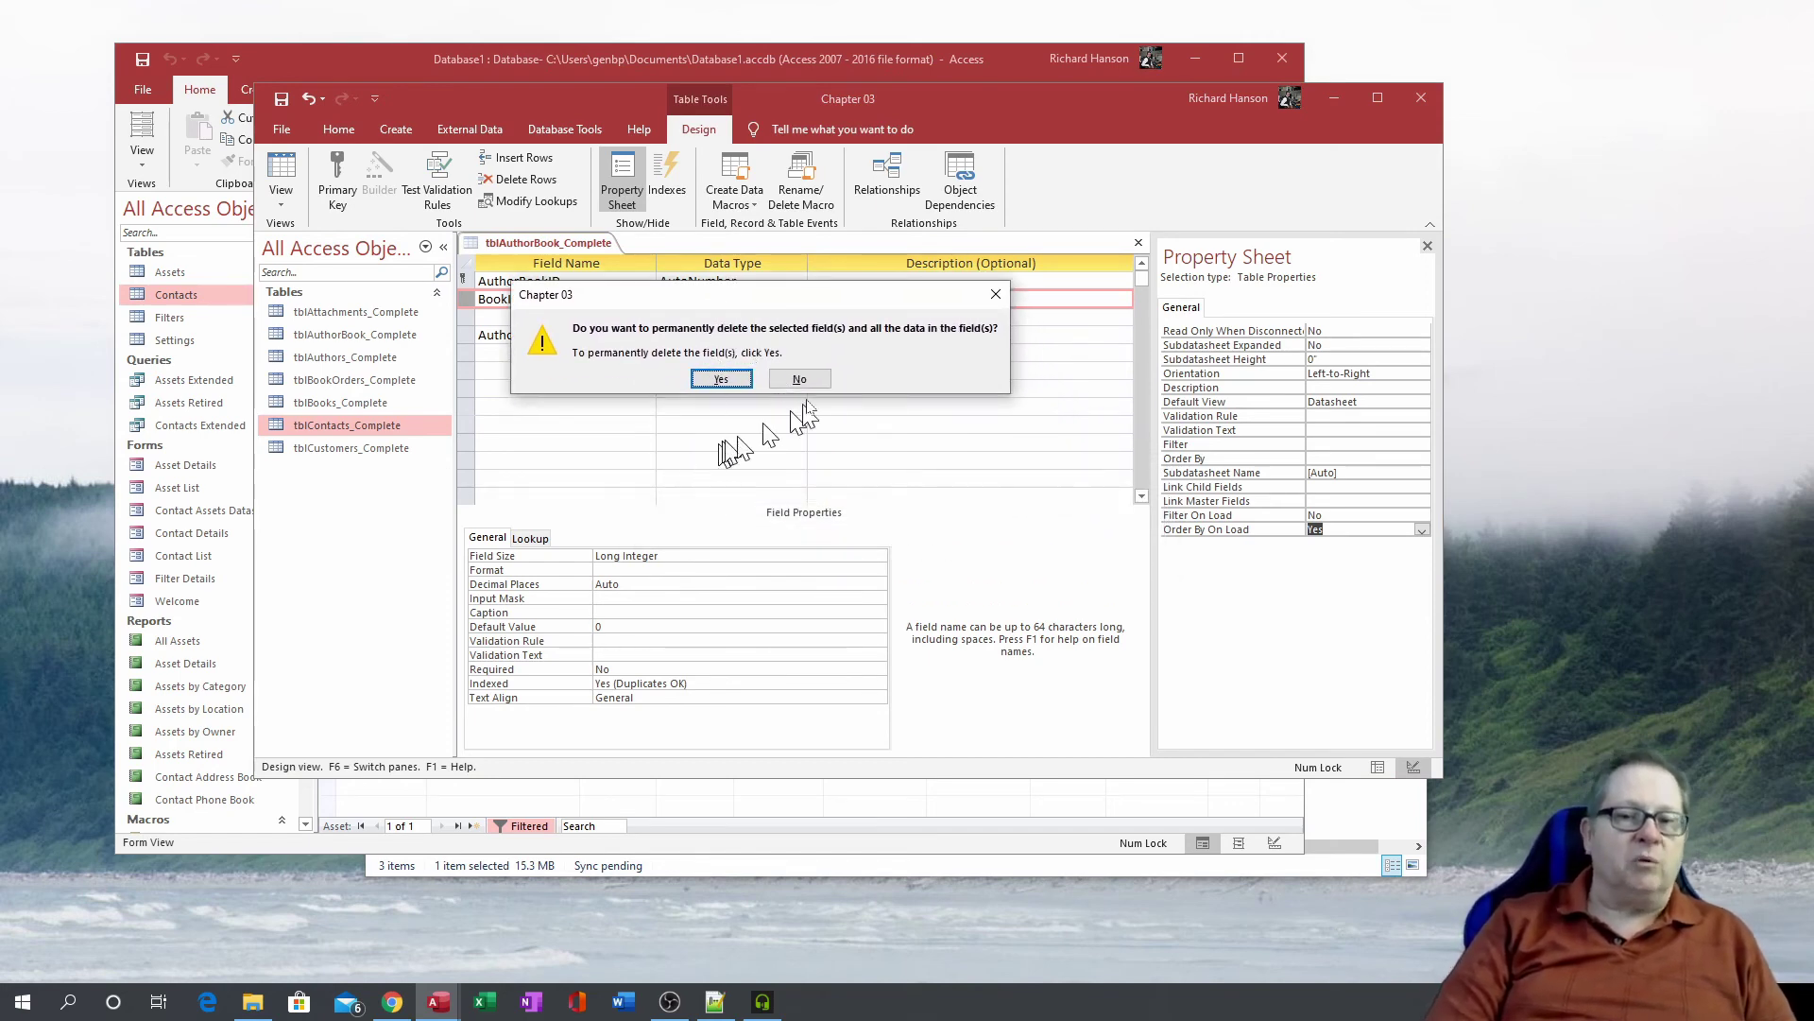
click(803, 380)
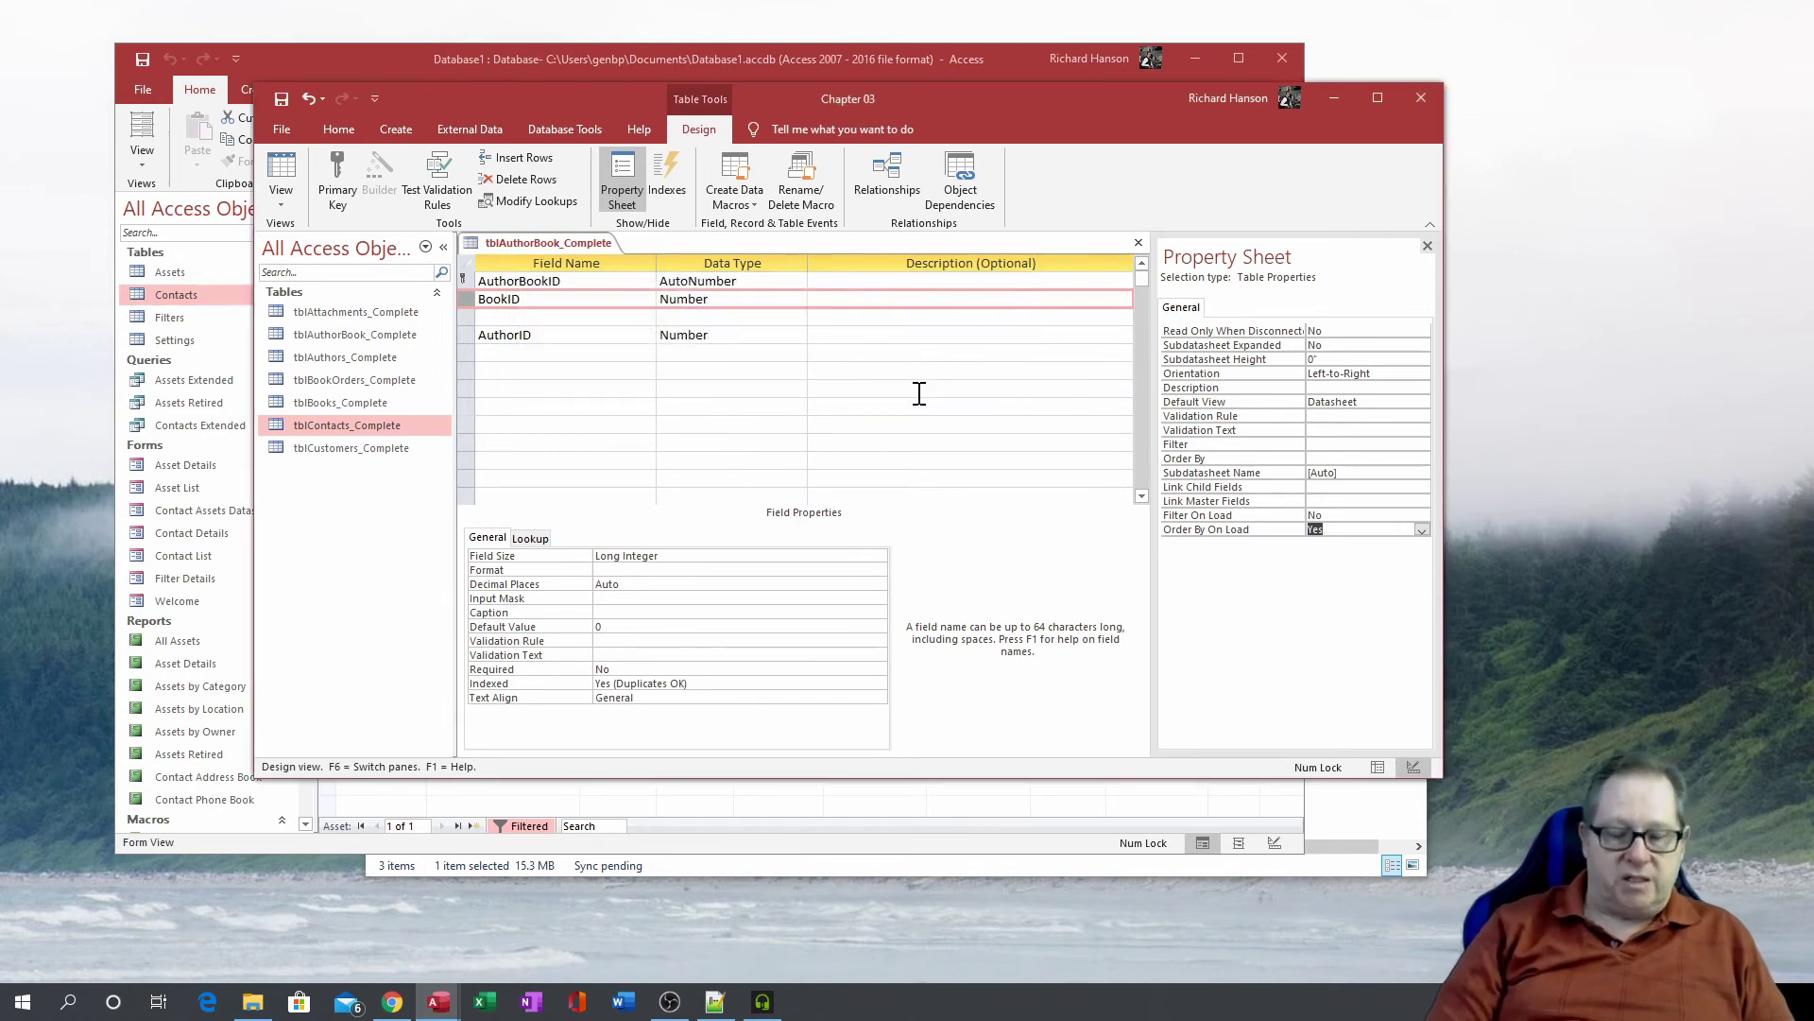